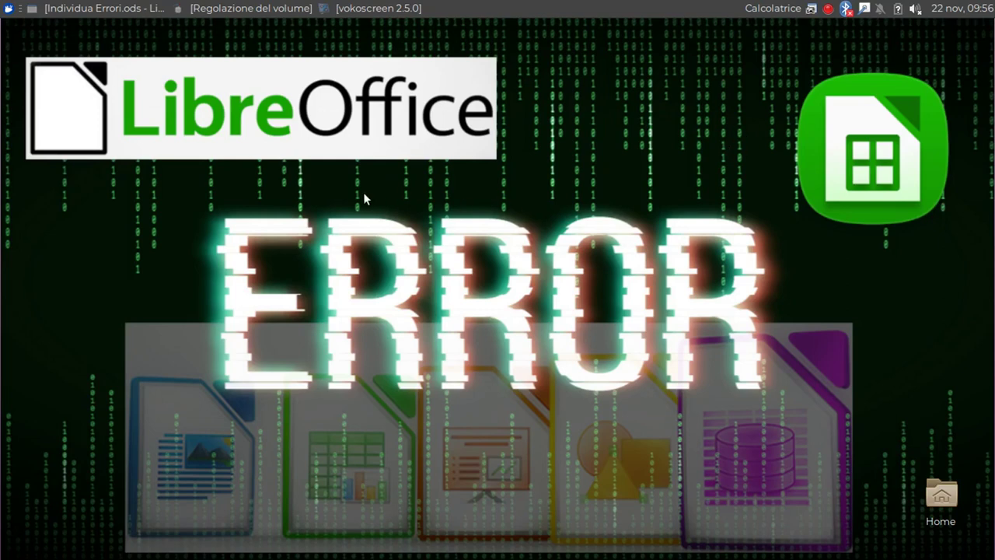
- Restore the Individua Errori.ods window and zoom the sheet out from 180% to 160%
left_click(164, 8)
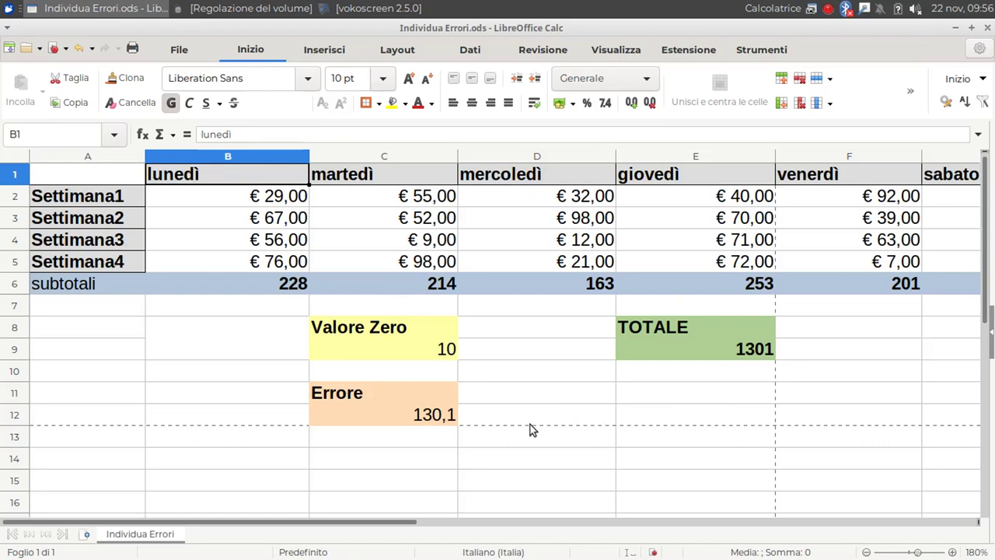
left_click(867, 552)
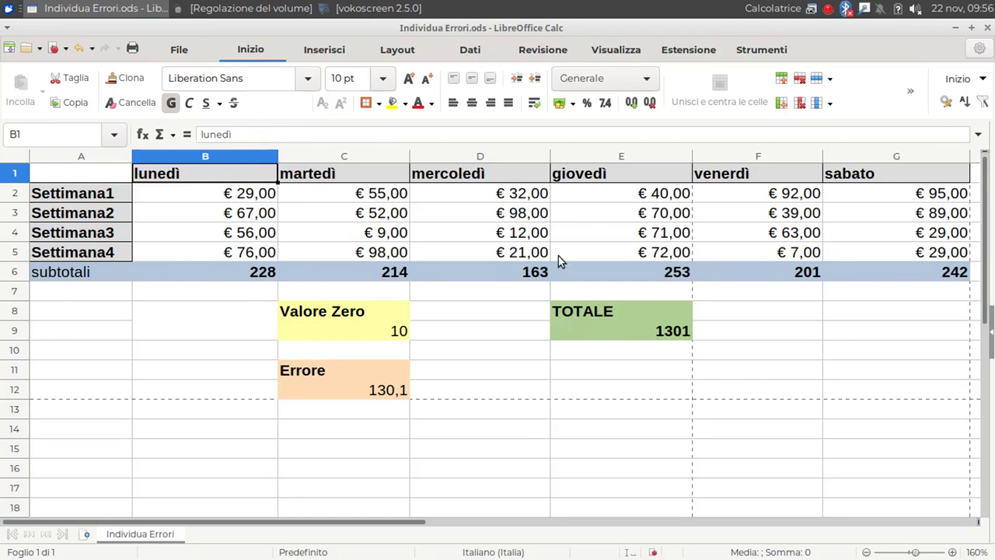
- Turn on Evidenzia valori, then inspect the B6 subtotal formula and the C2 value
left_click(617, 50)
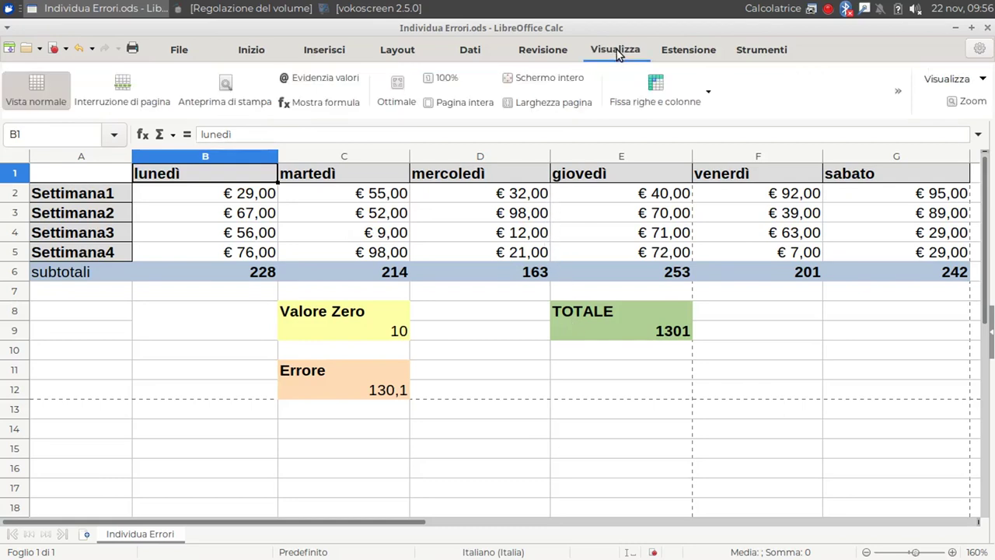
left_click(332, 84)
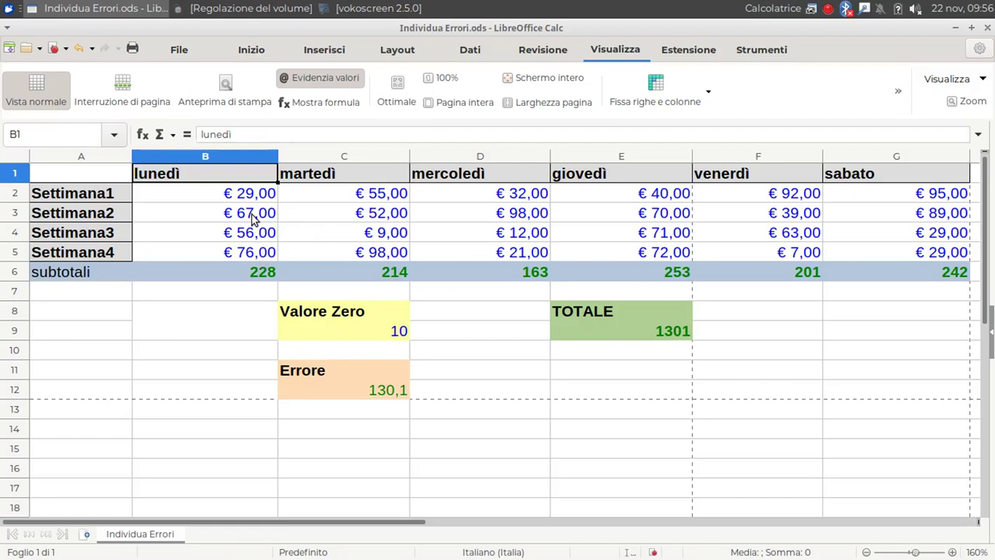
left_click(261, 277)
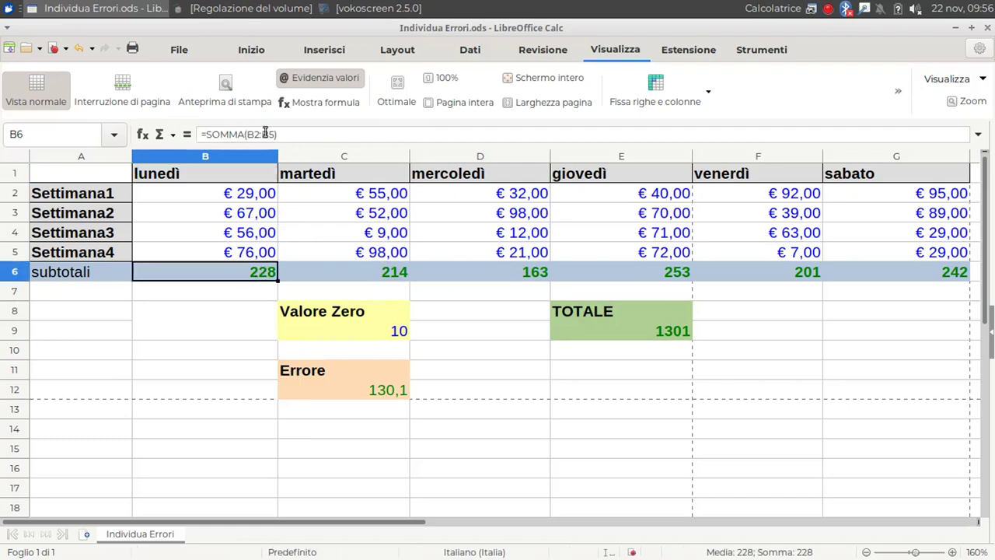
left_click(357, 195)
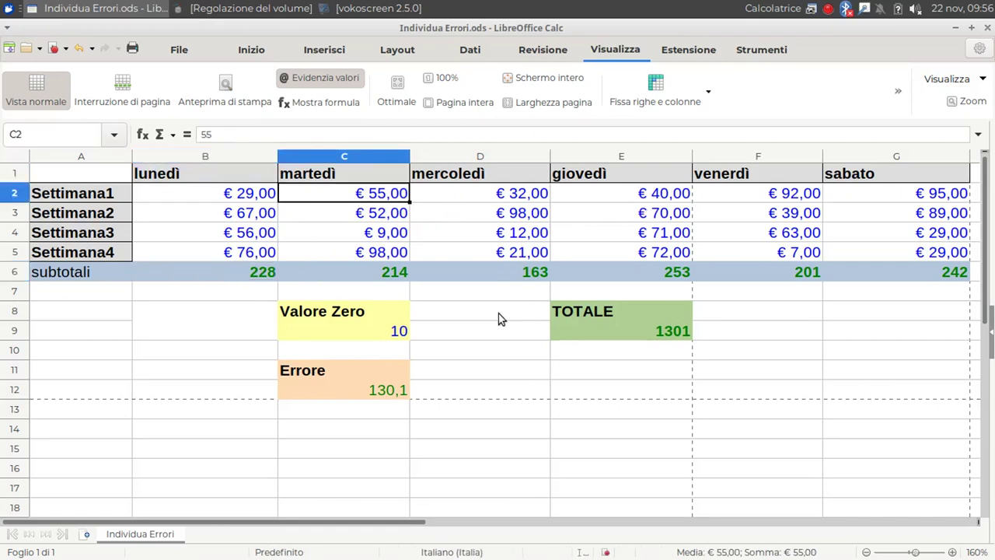
- Change Valore Zero in C9 to 0, turning the Errore cell C12 into #DIV/0!
left_click(391, 388)
left_click(389, 332)
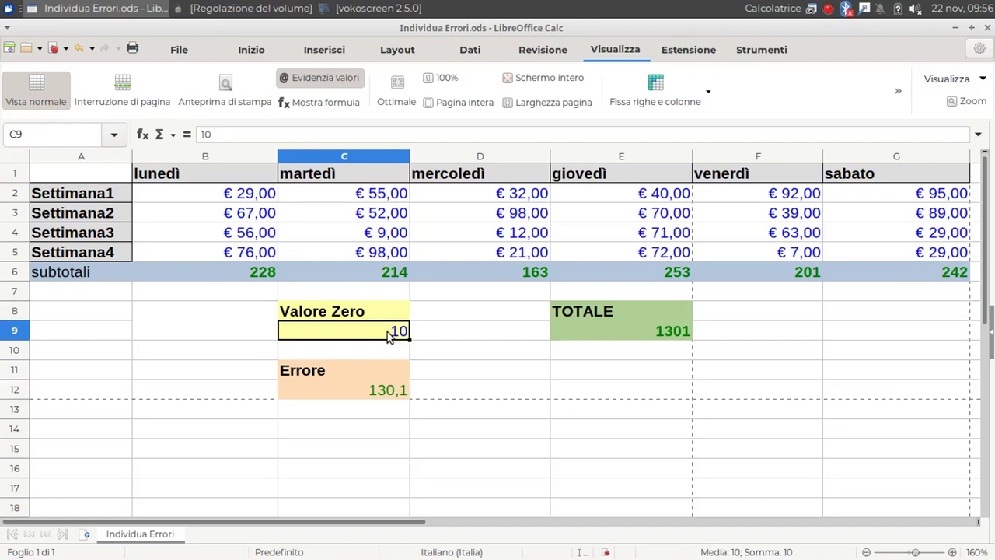
type("0")
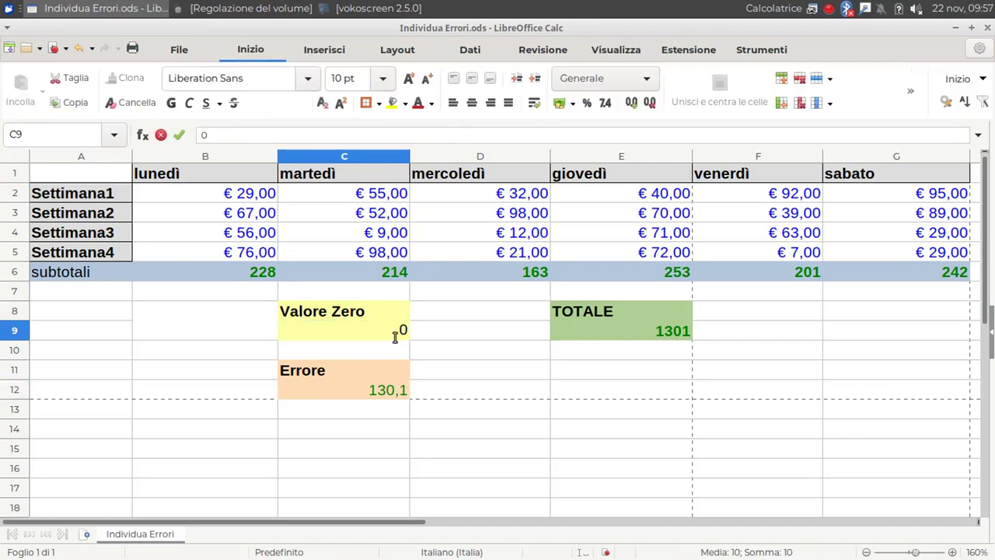
key("Return")
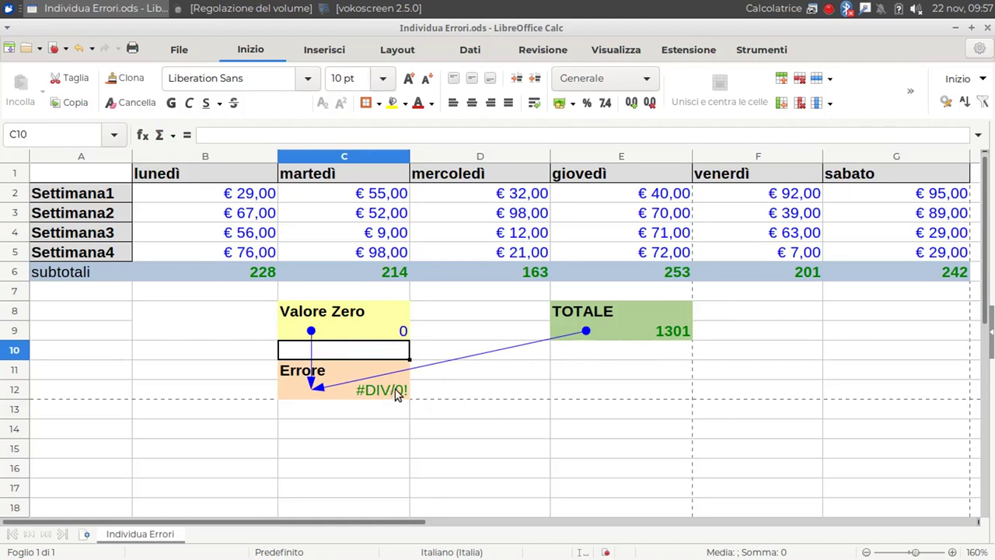
left_click(744, 53)
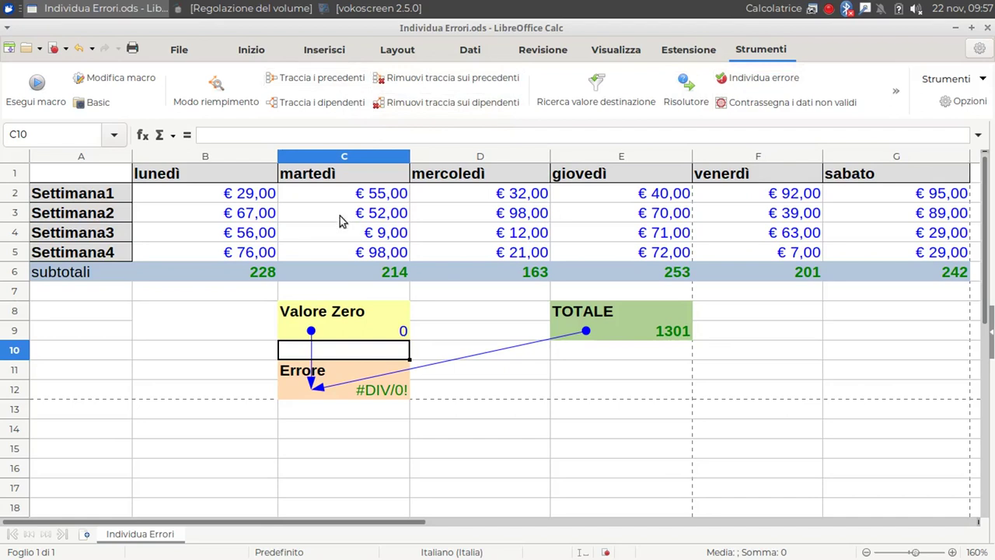
- Trace precedents of the lunedì subtotal B6 and the TOTALE cell E9 through all levels
left_click(251, 272)
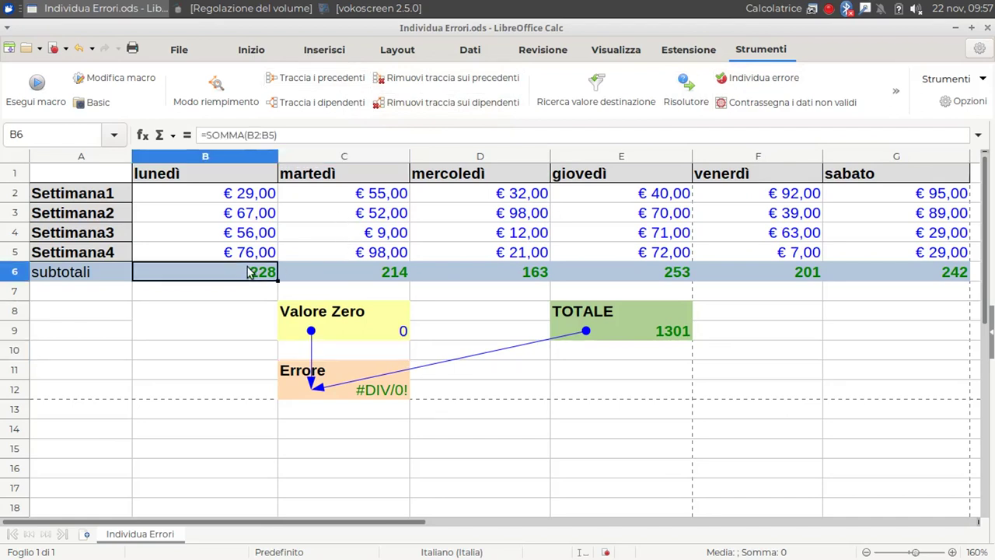
left_click(321, 78)
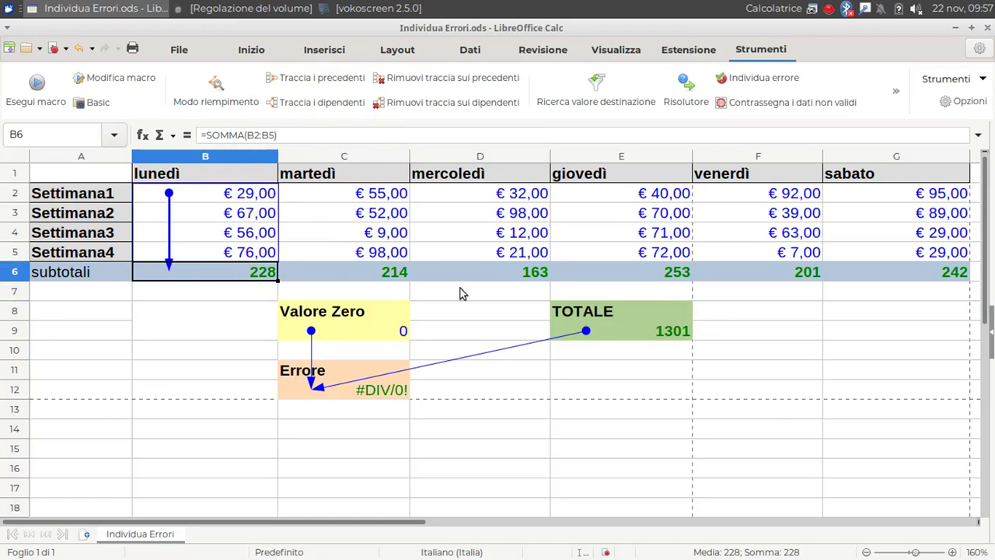
left_click(657, 333)
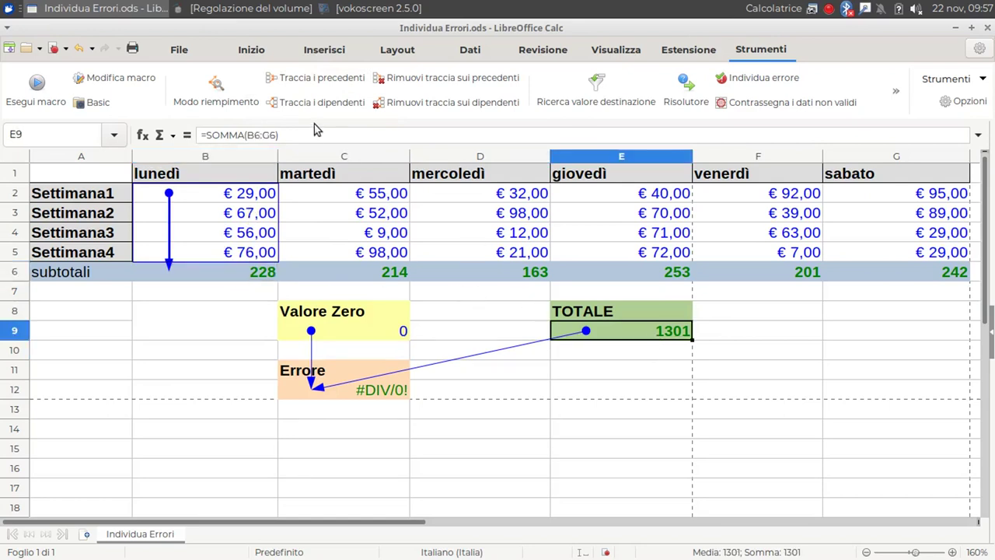
left_click(331, 81)
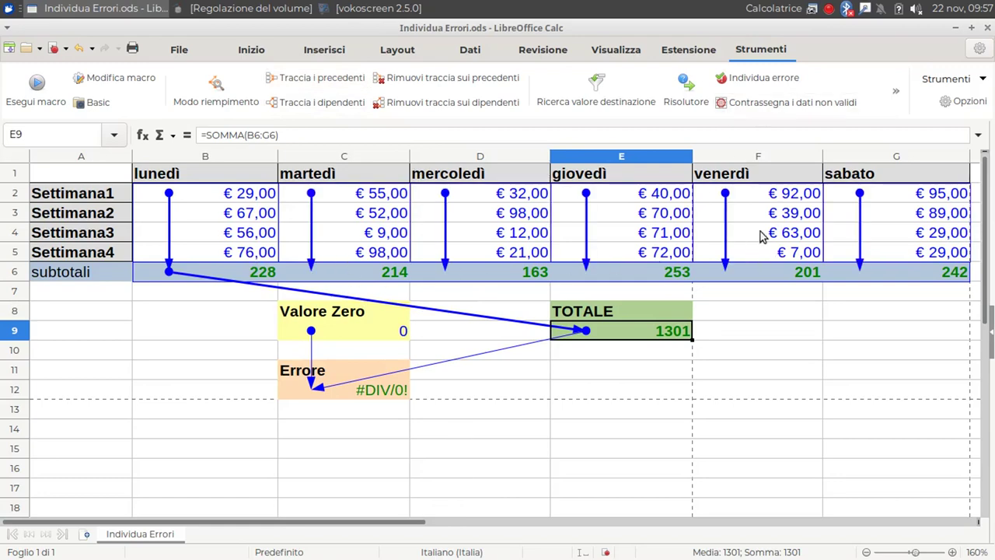
left_click(752, 87)
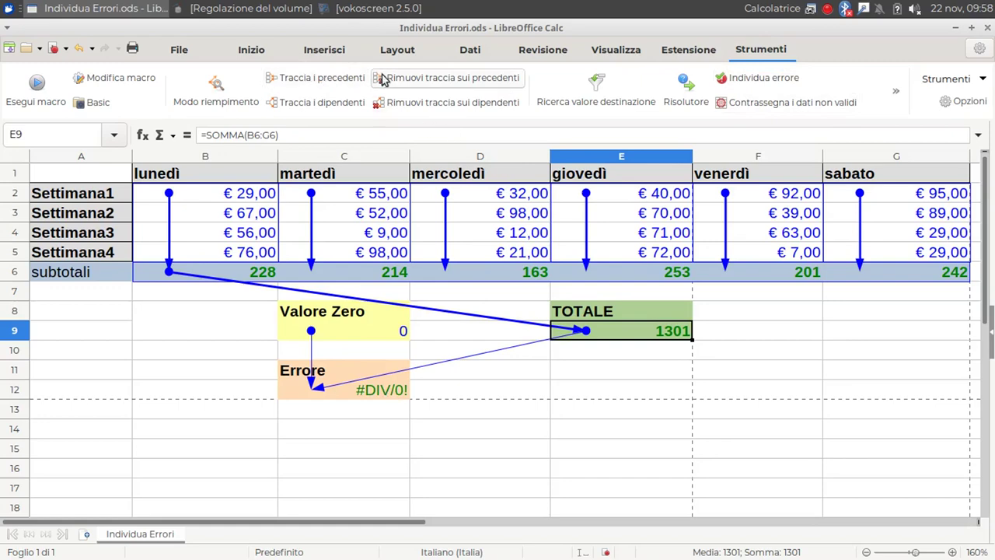
- Remove the precedent arrows from daily amounts into subtotals and from subtotals into TOTALE
left_click(435, 84)
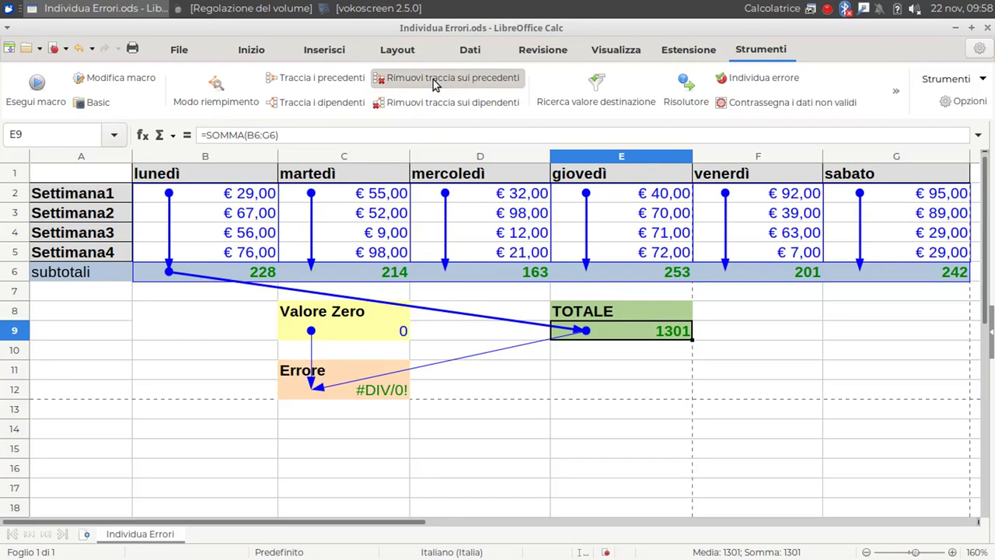
left_click(436, 84)
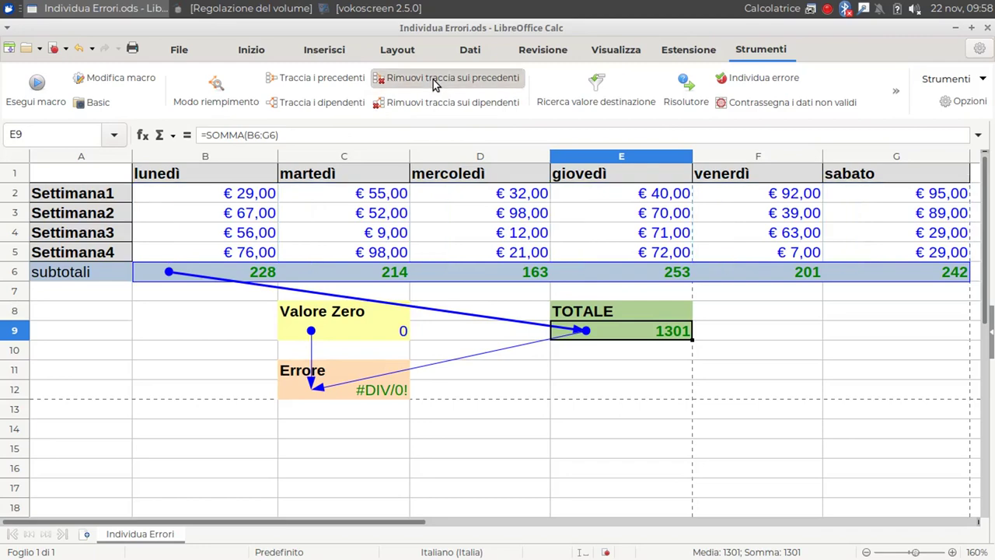
left_click(436, 84)
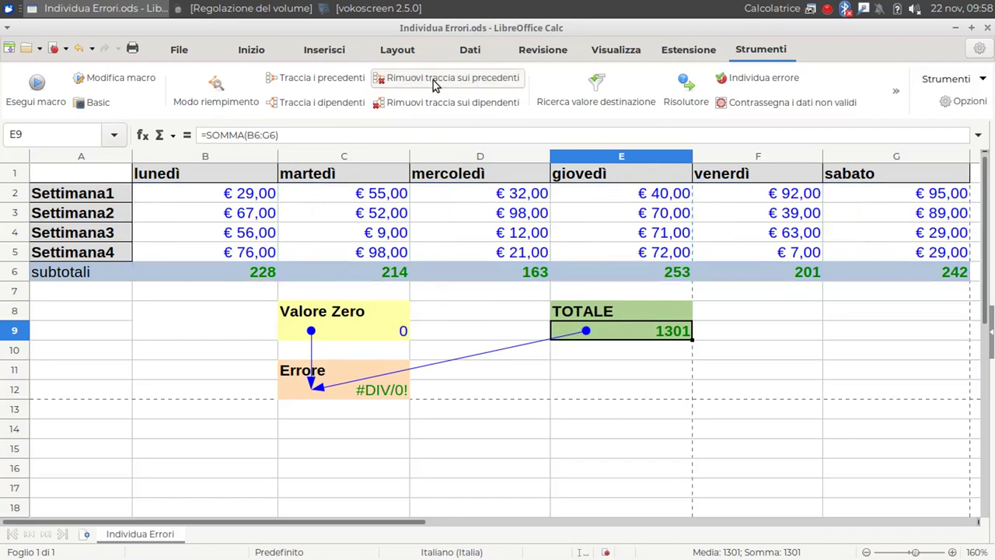
left_click(435, 84)
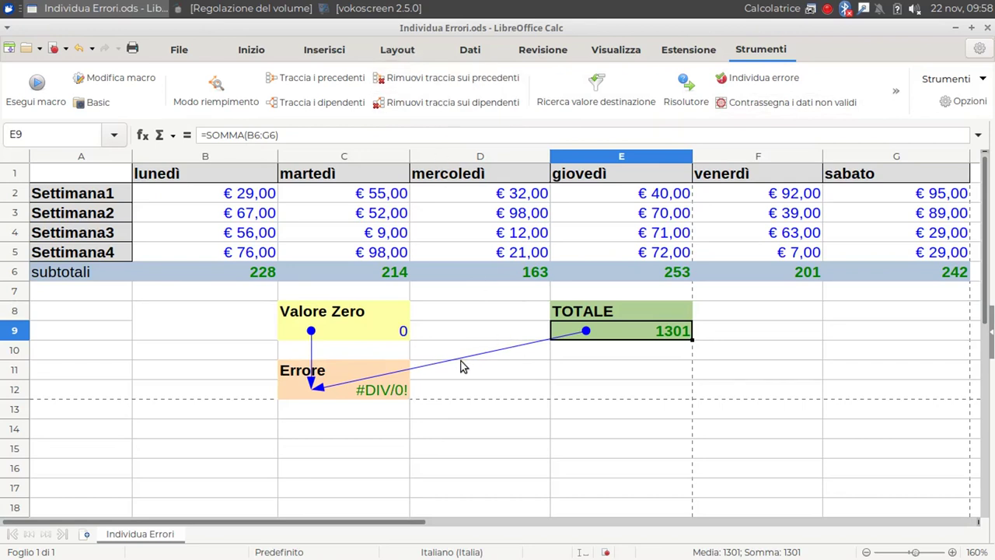
left_click(402, 54)
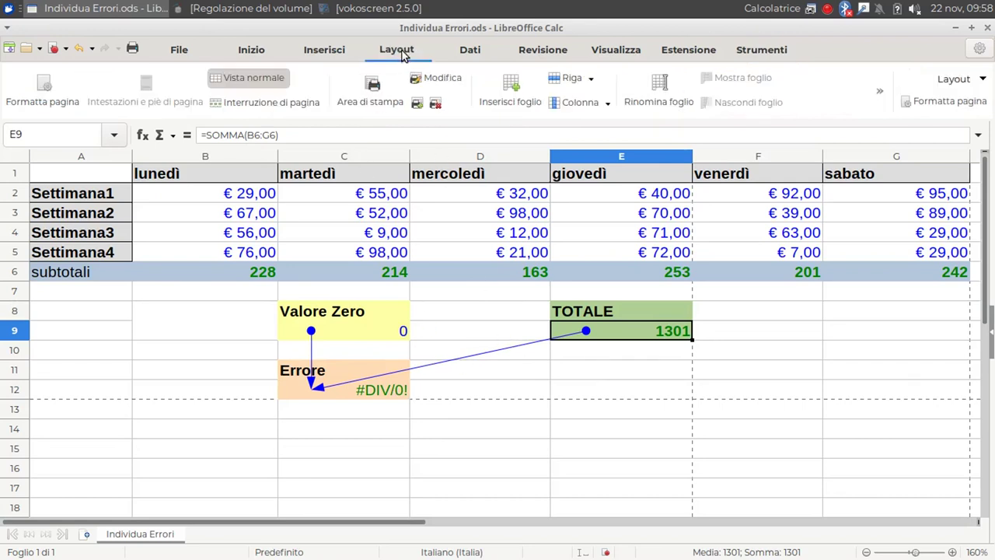
- Open the print preview of the sheet and zoom in on the page
left_click(620, 52)
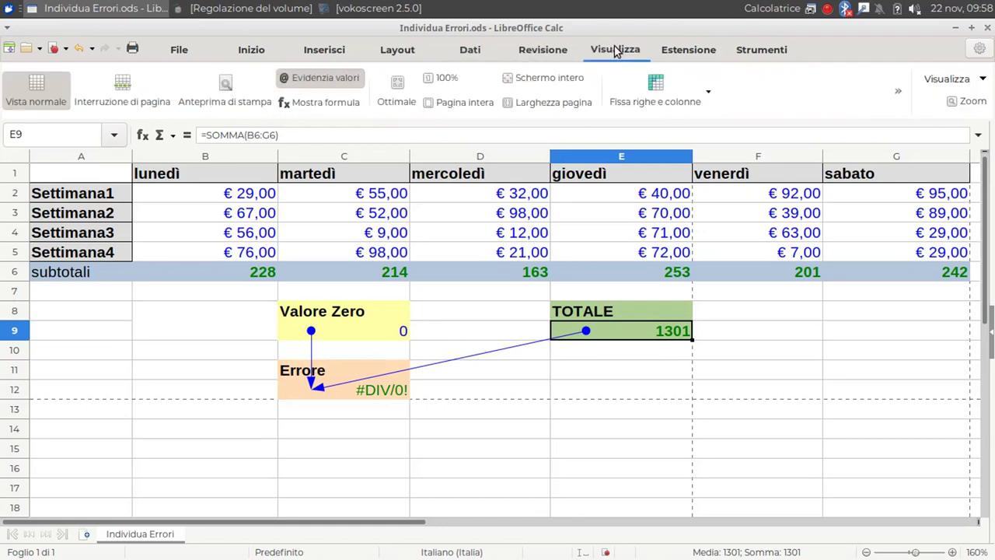
left_click(233, 105)
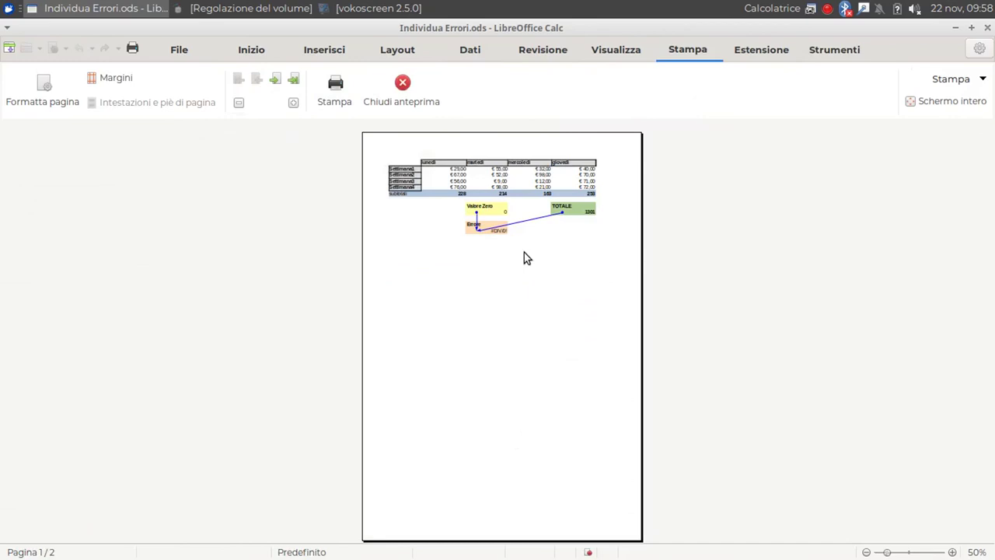
left_click(953, 551)
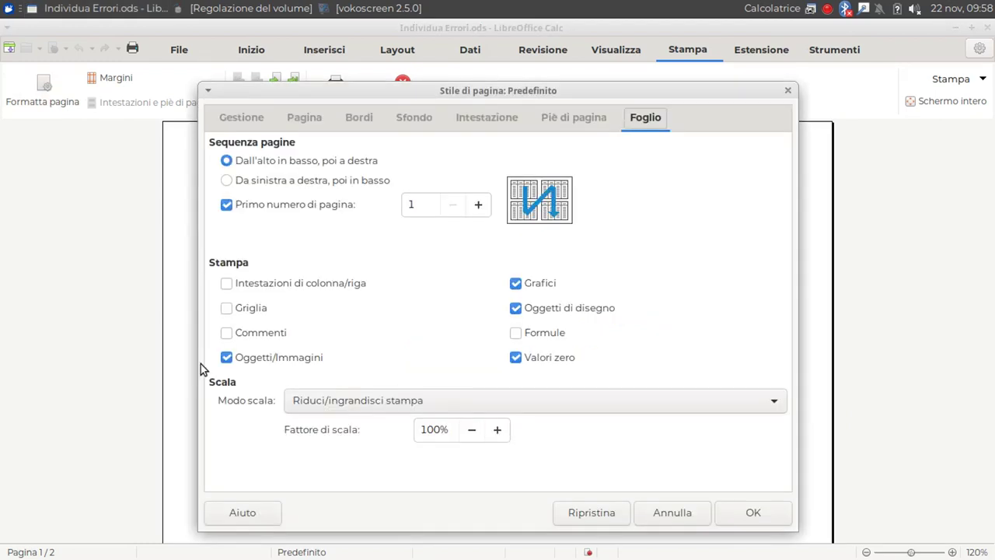
- On the Pagina tab, enter 1 cm left, right and top margins and 12 bottom
left_click(316, 126)
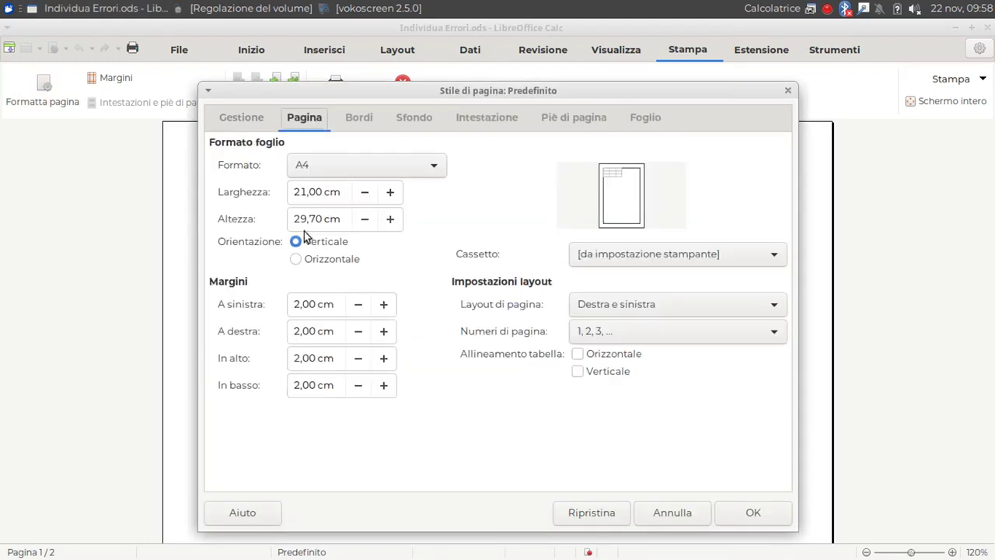
triple_click(331, 305)
type("1")
key("Tab")
type("1")
key("Tab")
type("1")
key("Tab")
type("12")
key("Tab")
- Correct the bottom margin from 12,00 cm to 1,00 cm
triple_click(324, 385)
key("Tab")
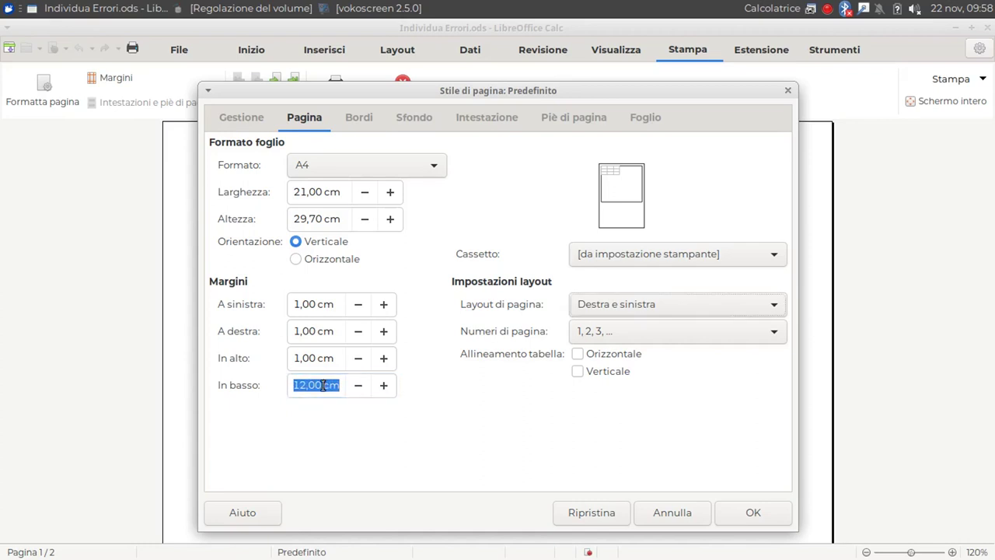
left_click(323, 385)
left_click_drag(340, 385, 254, 377)
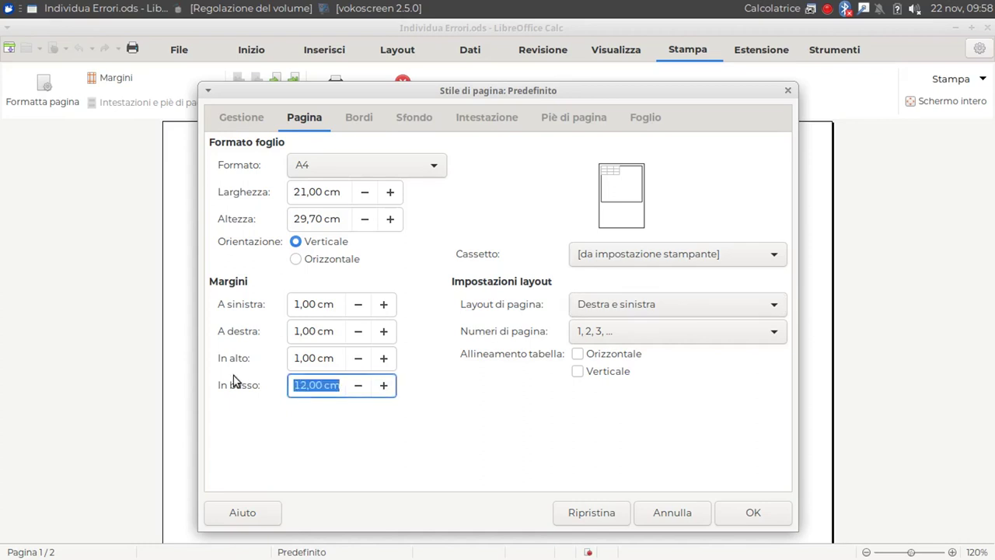
type("1")
key("Tab")
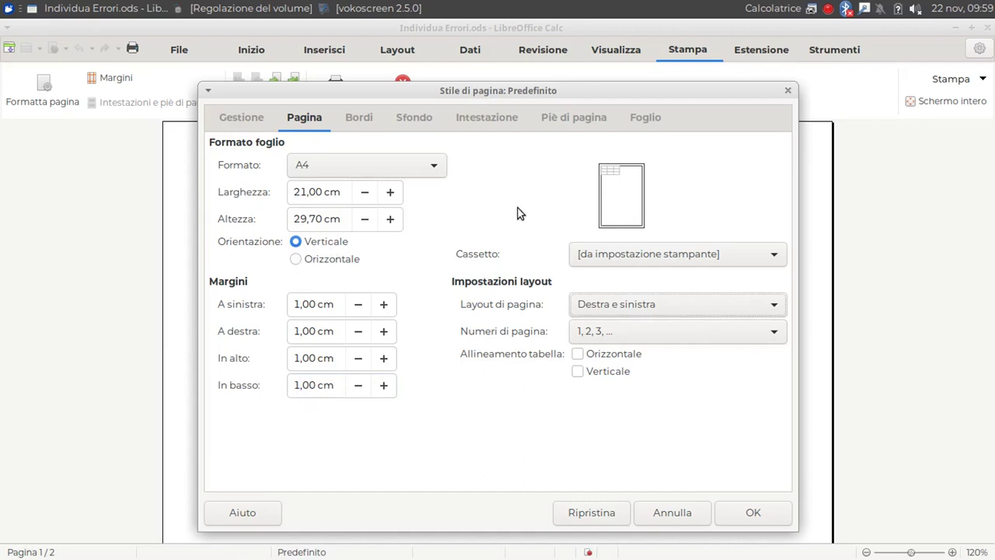
- Set landscape orientation, centre the table horizontally and vertically, and apply the page style
left_click(297, 261)
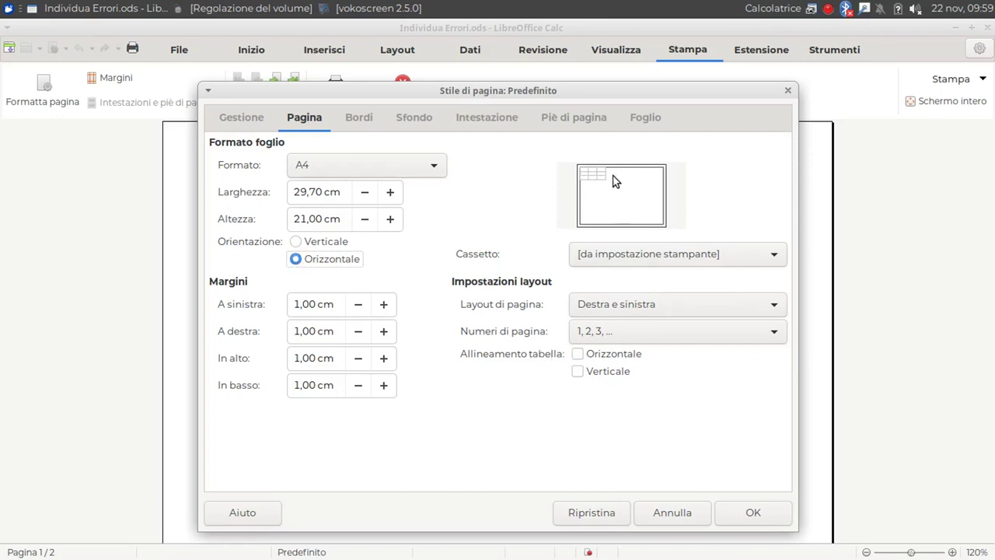
left_click(577, 354)
left_click(579, 372)
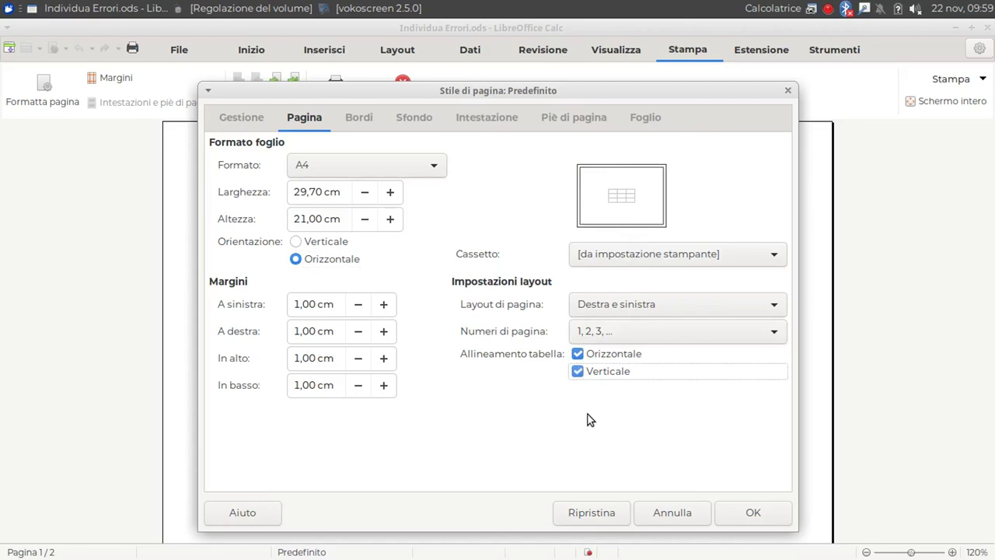
left_click(757, 505)
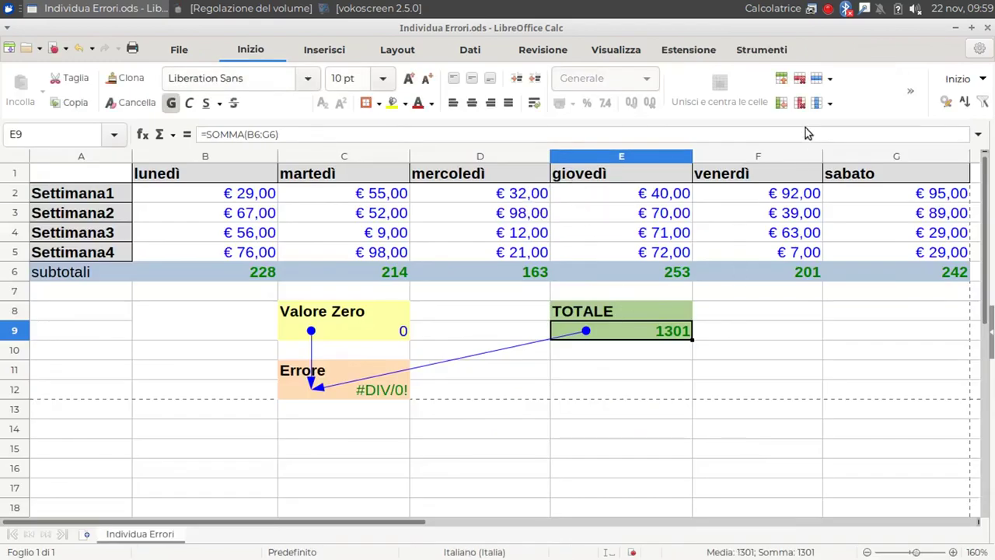
- Trace then remove the TOTALE precedent arrows, keeping only Valore Zero's arrow into Errore
left_click(751, 49)
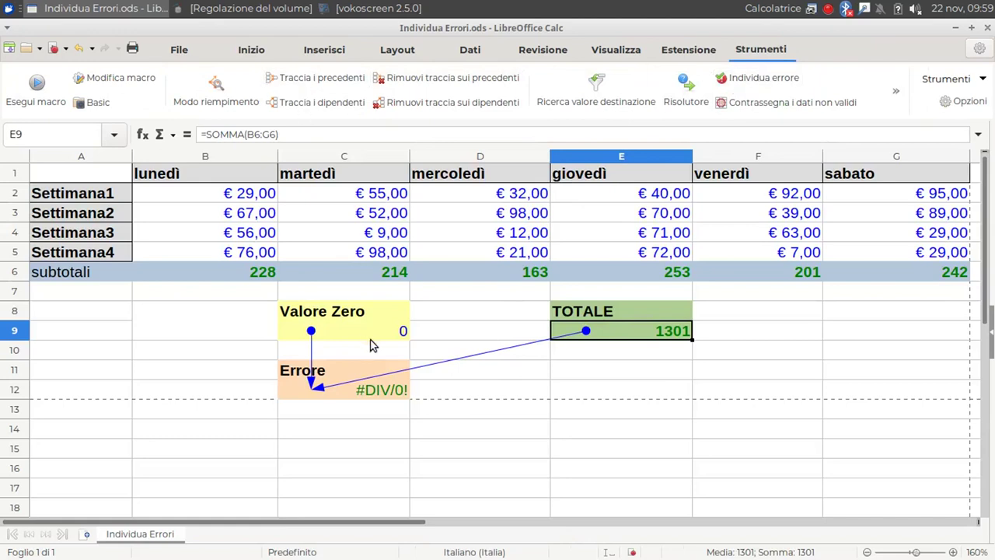
left_click(326, 79)
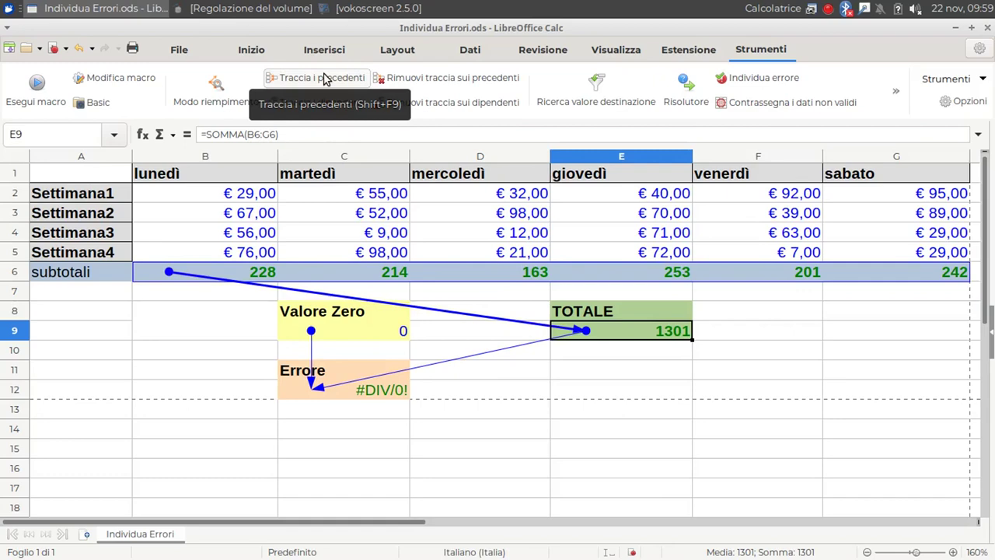
left_click(457, 85)
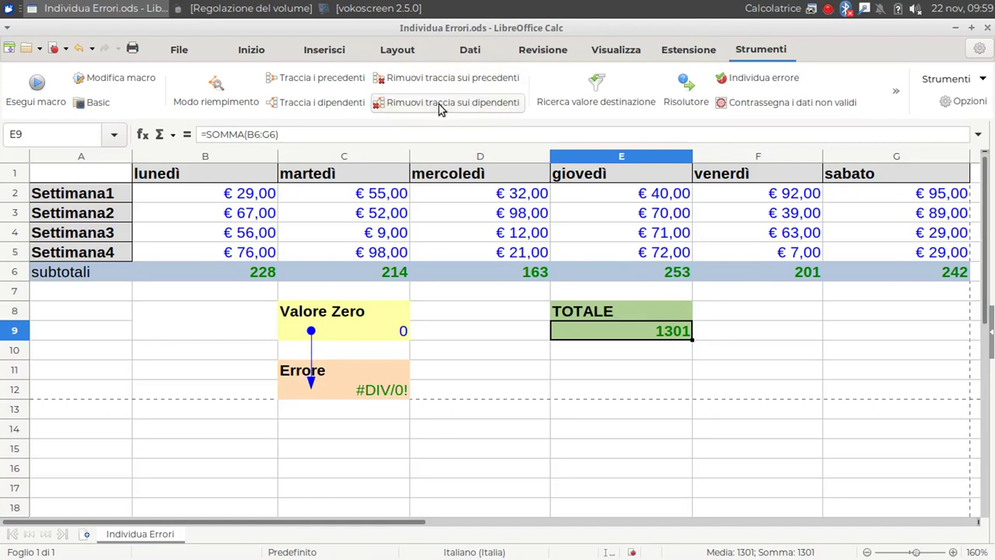
left_click(393, 335)
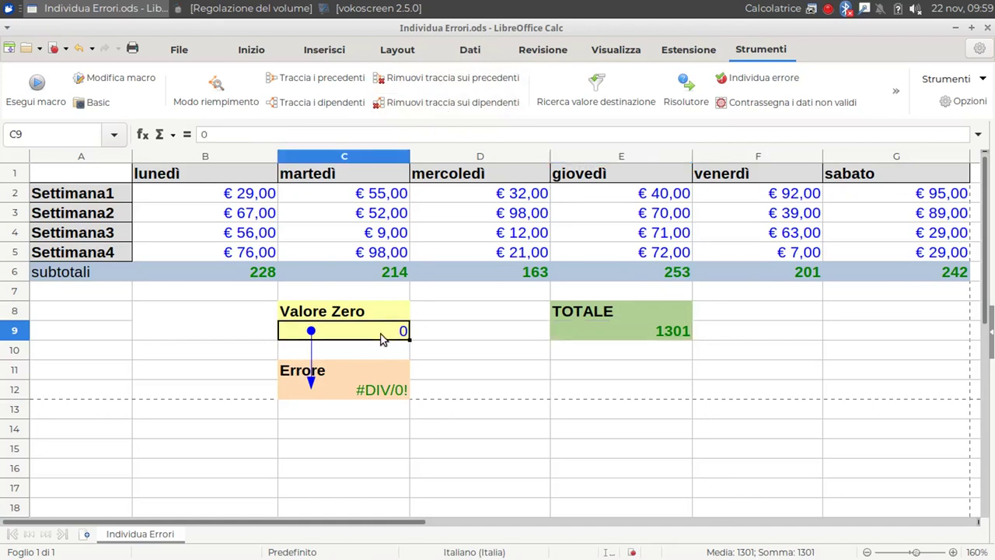
left_click(441, 85)
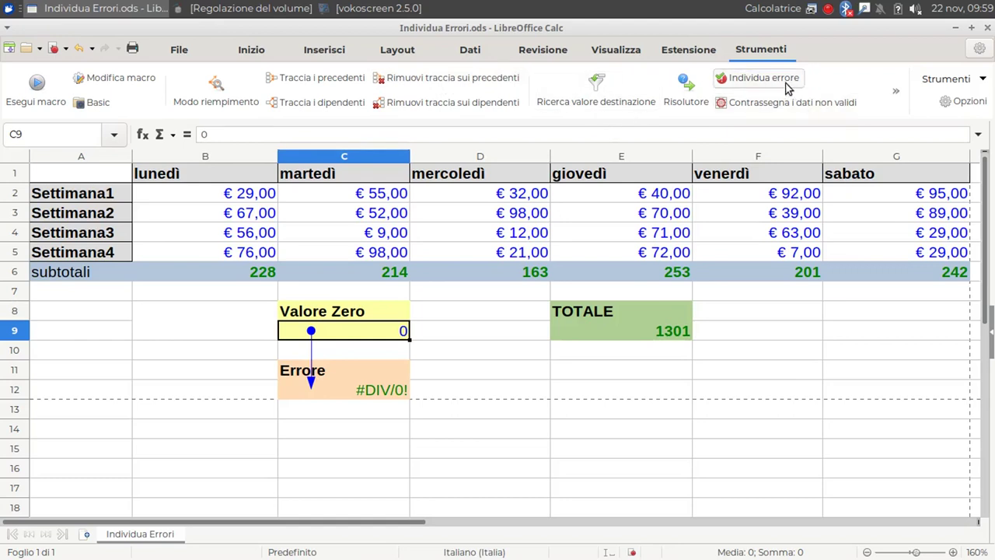
- With empty cell D9 selected, turn on Mostra formula, then open the print preview
left_click(503, 367)
left_click(489, 330)
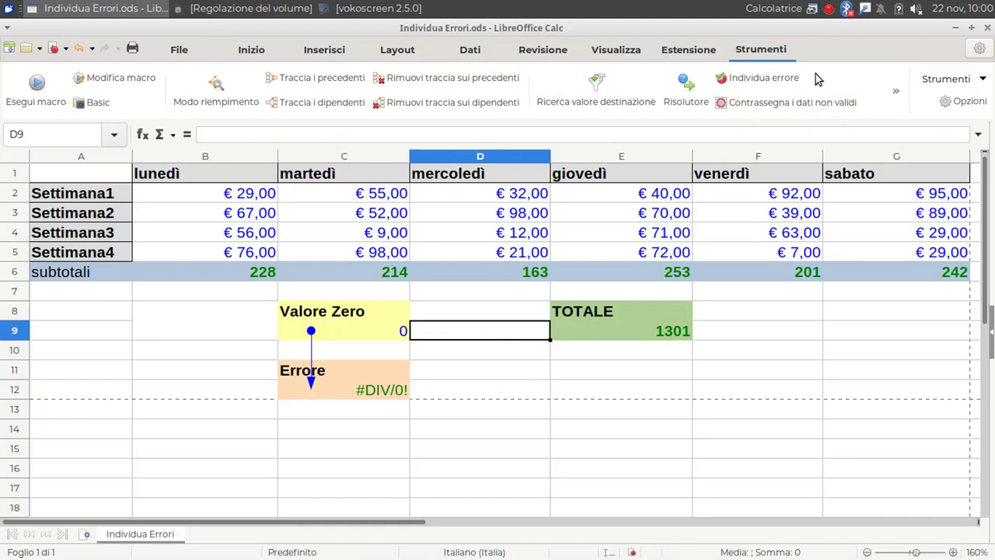
left_click(616, 49)
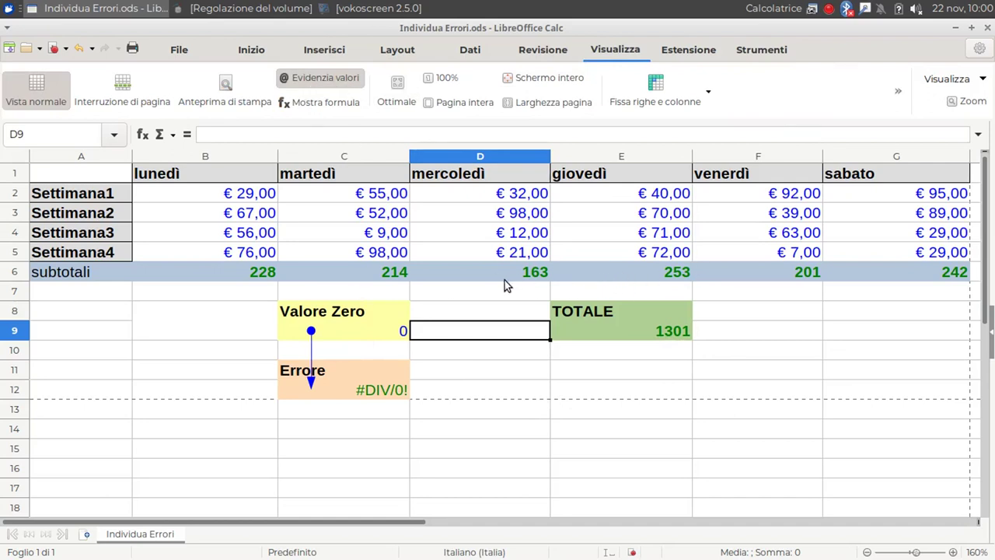
left_click(319, 109)
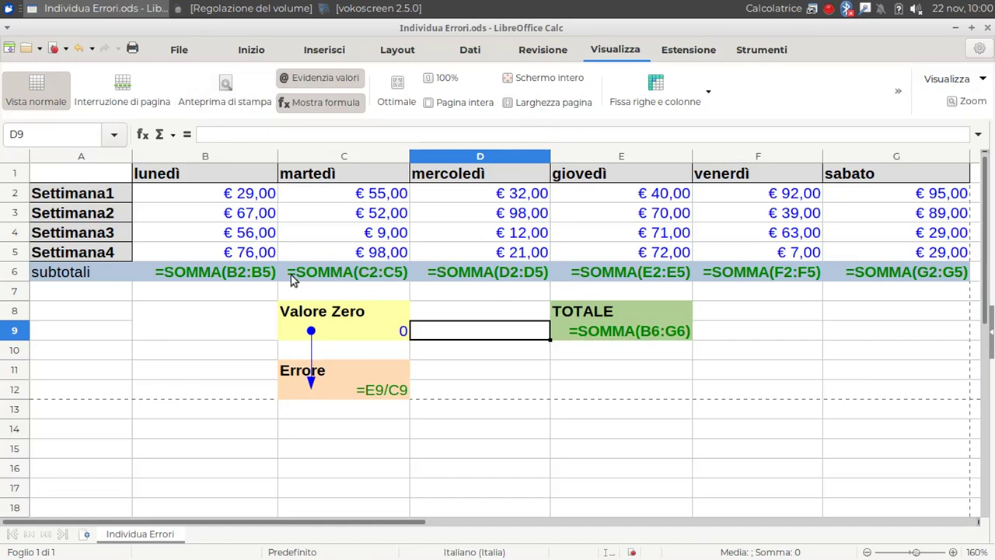
left_click(228, 98)
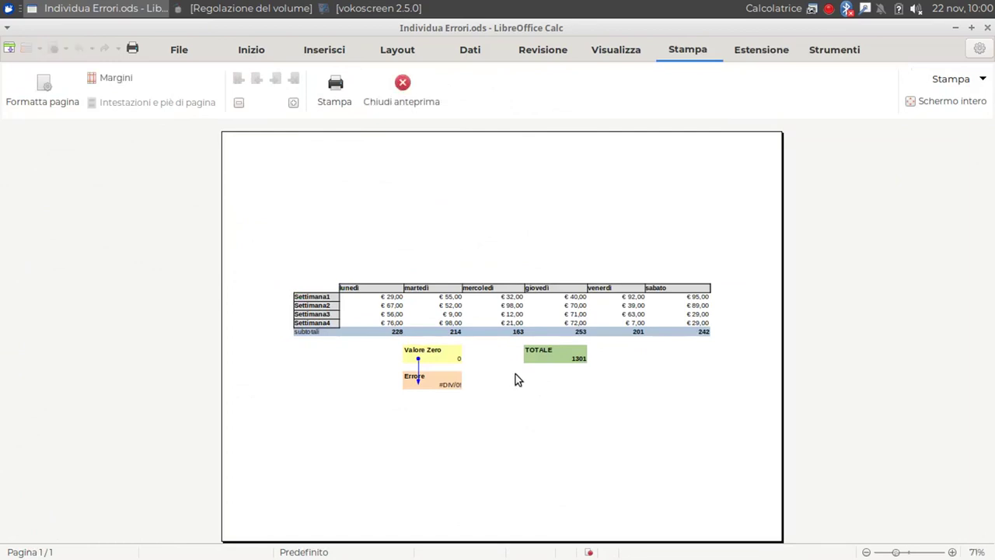
- Scroll back to the top of the sheet and bring up the formula auditing tools
scroll(543, 390, "up", 2)
scroll(553, 382, "up", 1)
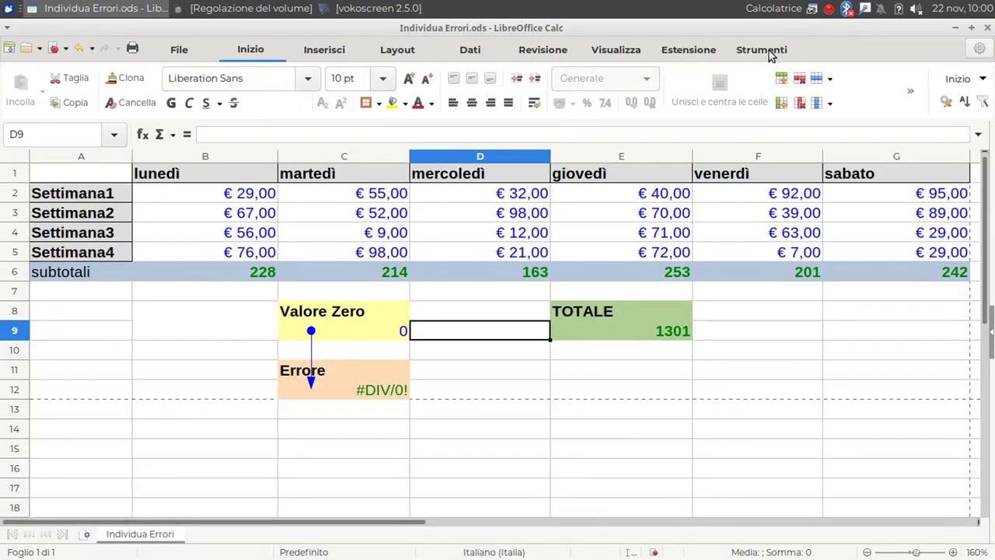
left_click(768, 52)
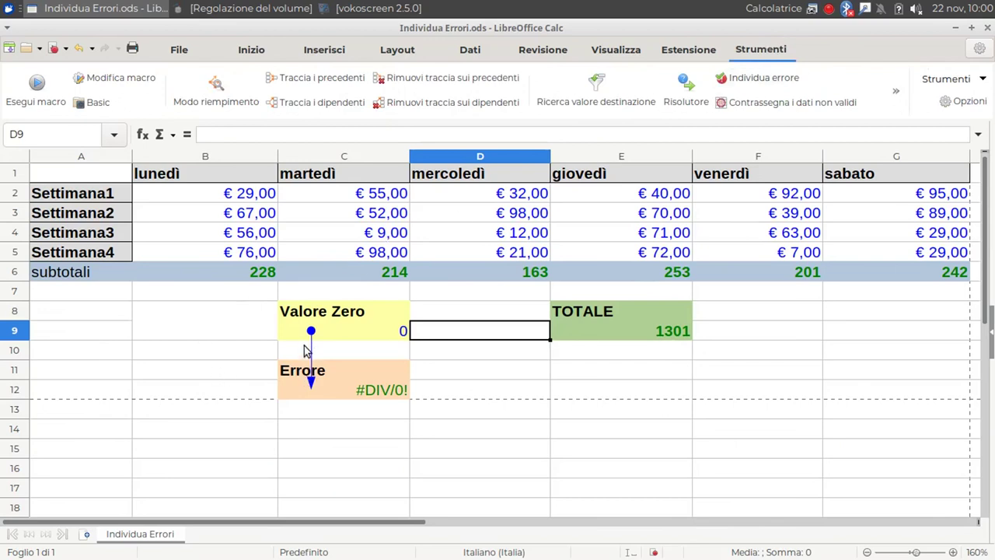
- Toggle Mostra formula on and off so cells show results like 1301 and #DIV/0! again
left_click(600, 54)
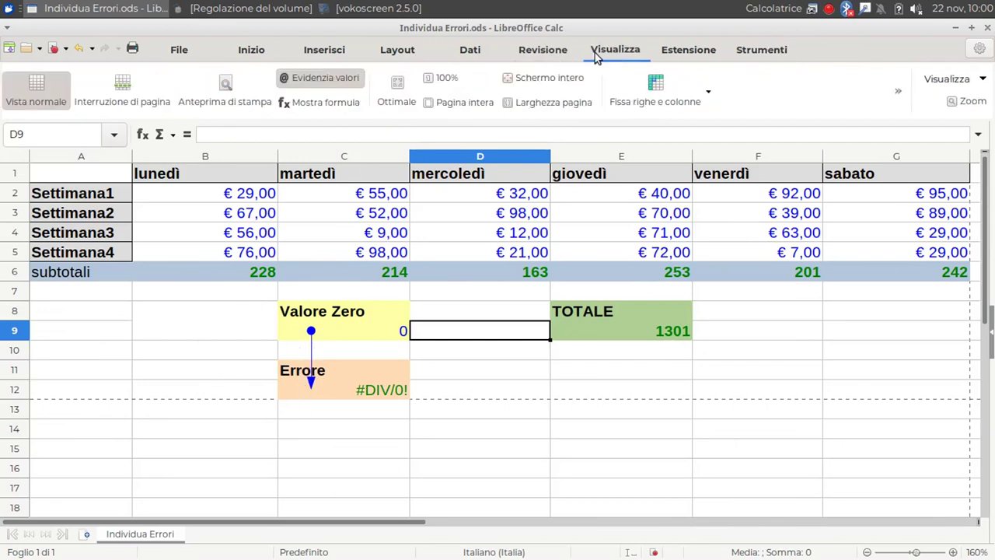
left_click(310, 106)
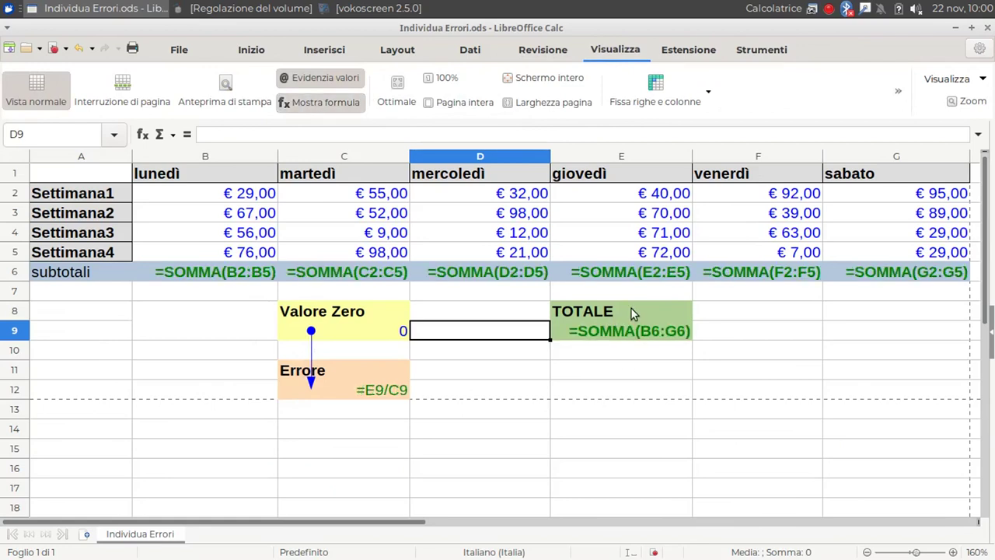
left_click(327, 109)
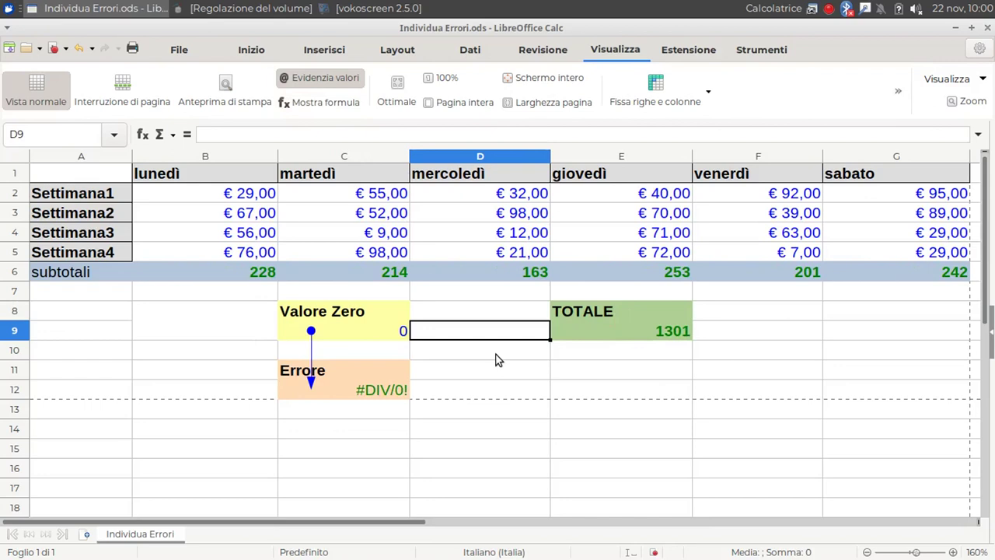
- Tick Formule on the Foglio page of the Predefinito page style so it prints formulas
left_click(396, 51)
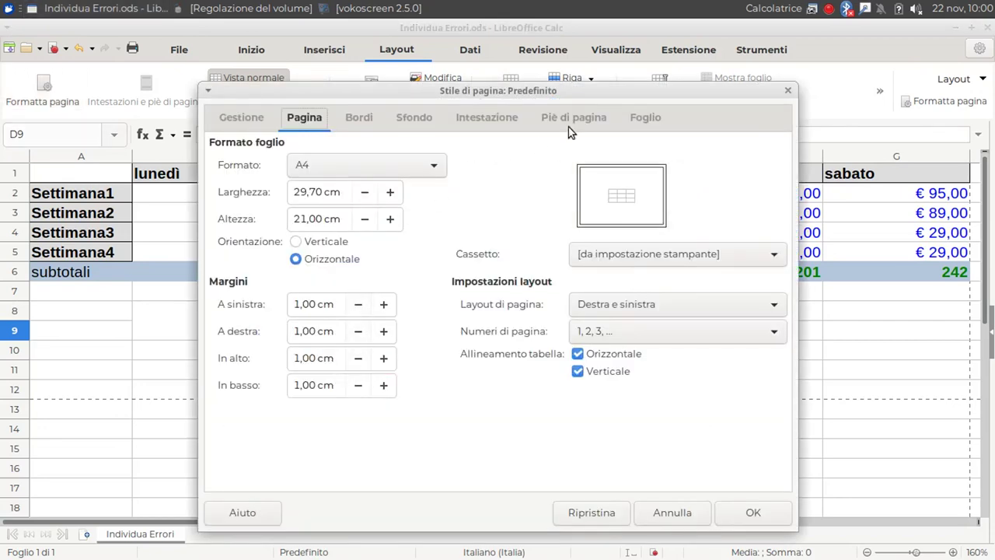
left_click(646, 119)
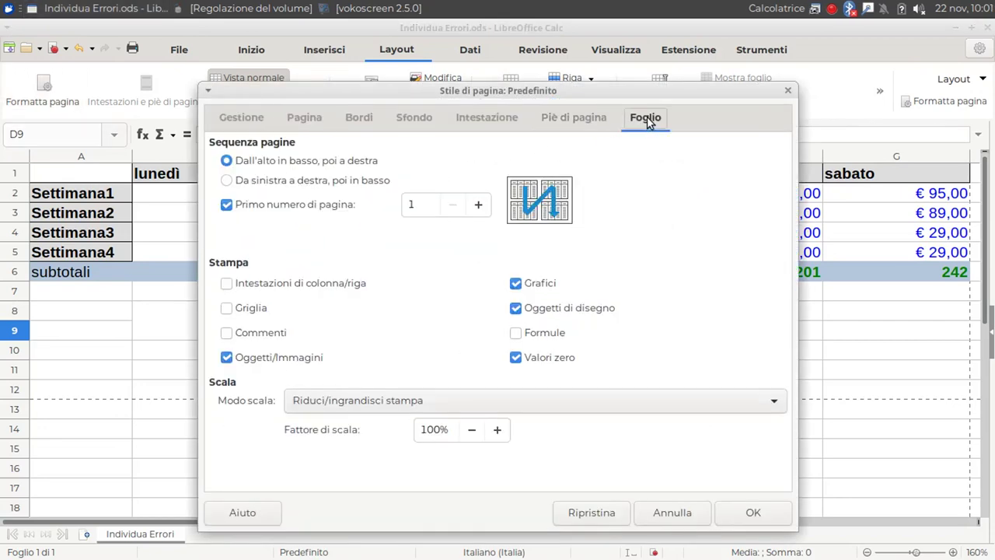
left_click(519, 333)
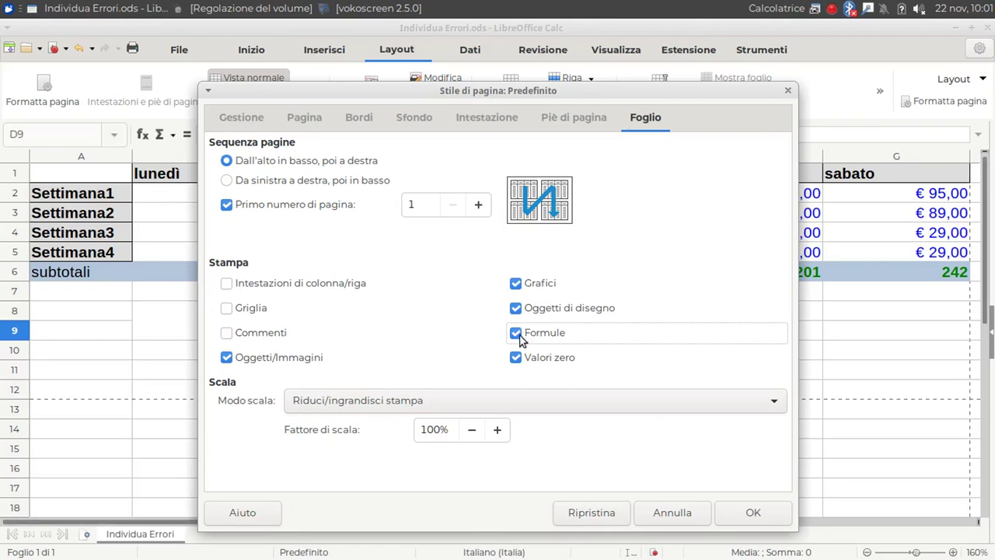
left_click(753, 510)
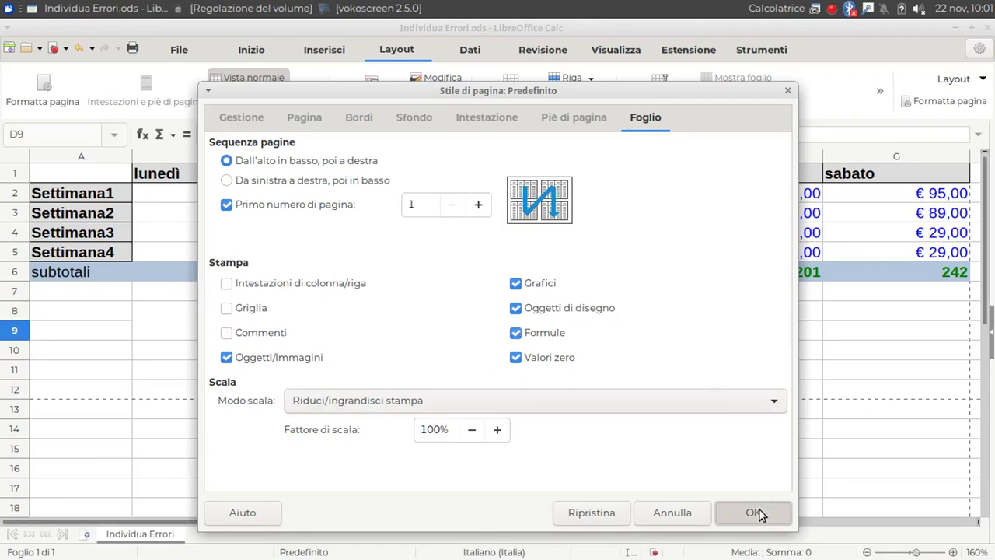
left_click(616, 51)
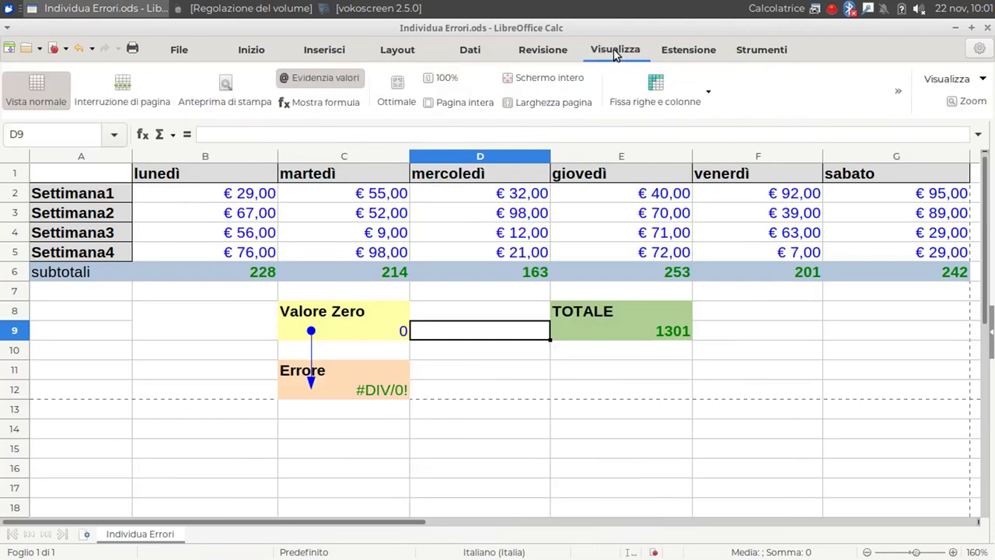
left_click(252, 109)
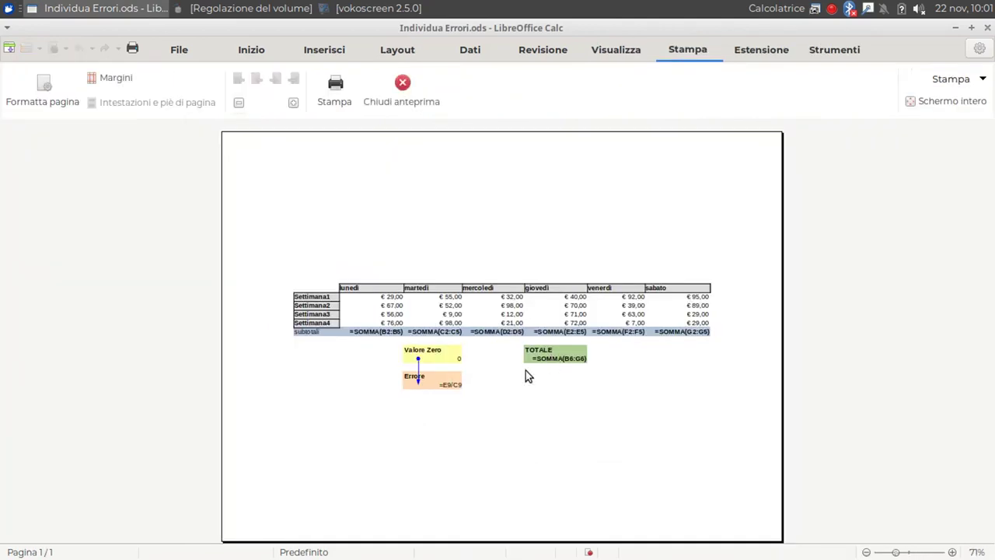
scroll(491, 423, "up", 1)
scroll(489, 437, "up", 1)
scroll(489, 439, "down", 1)
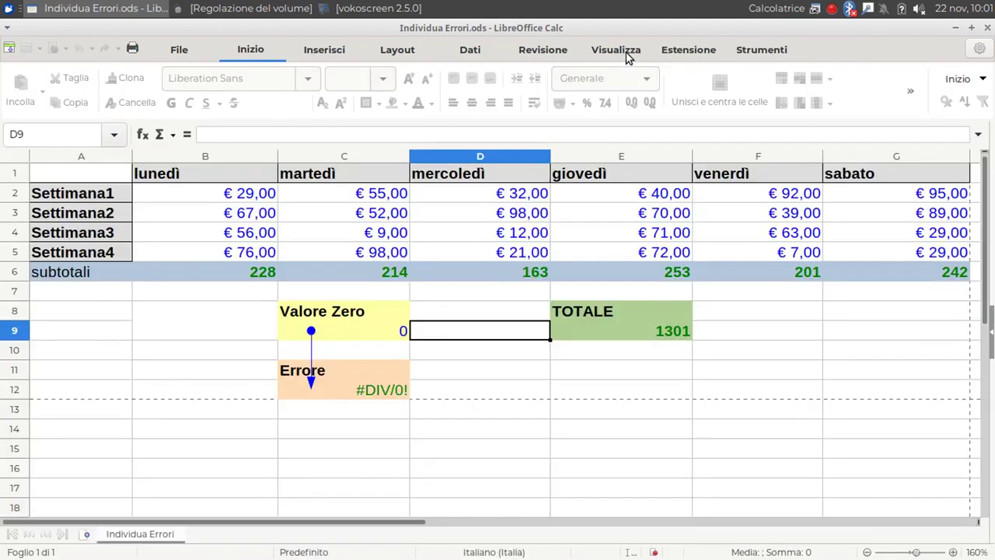
left_click(626, 52)
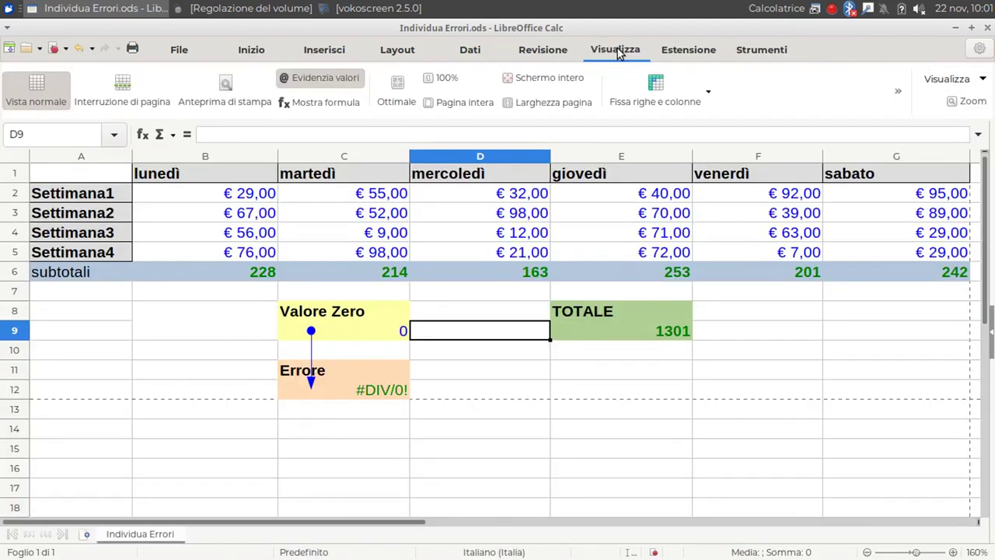
- Untick Formule in the page style and keep scaling mode at Riduci/ingrandisci stampa 100%
left_click(408, 49)
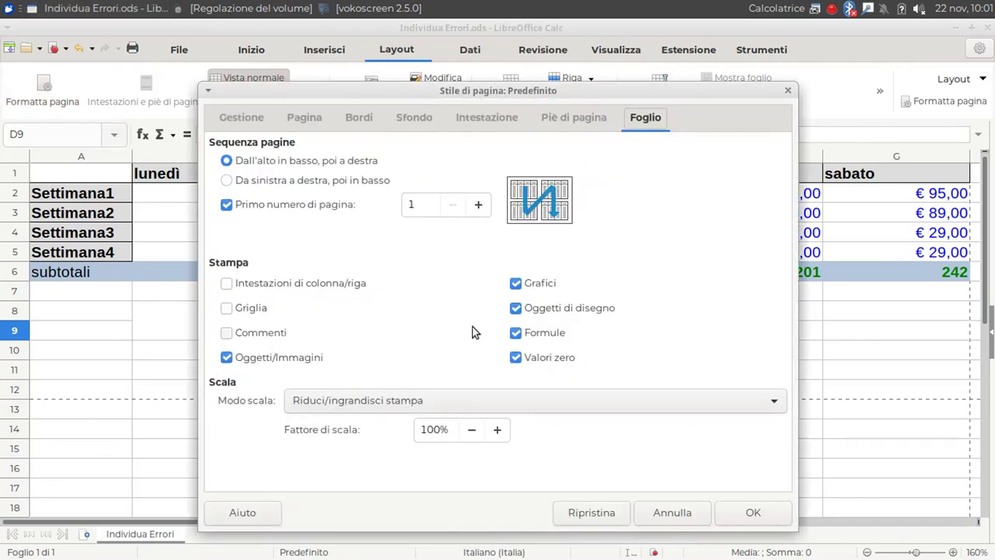
left_click(516, 333)
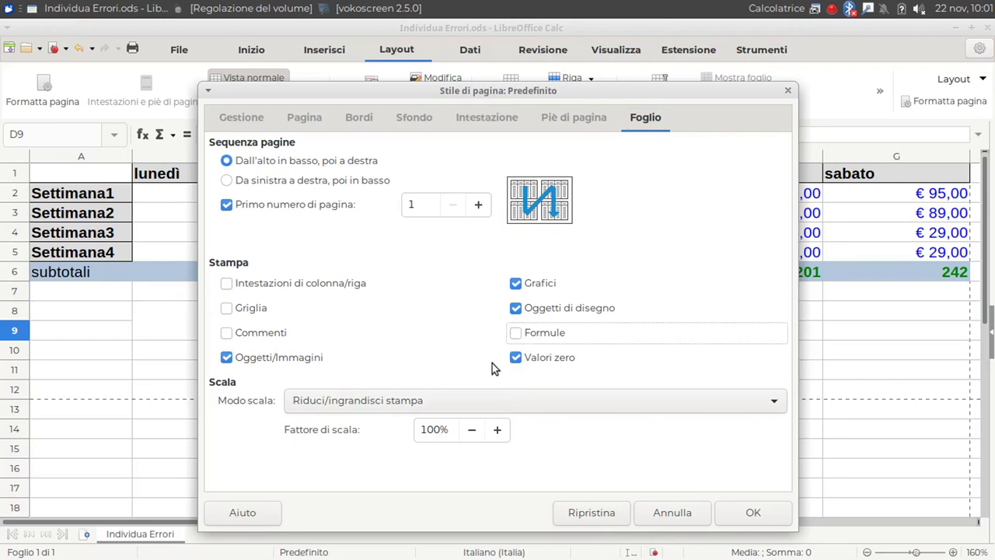
left_click(501, 405)
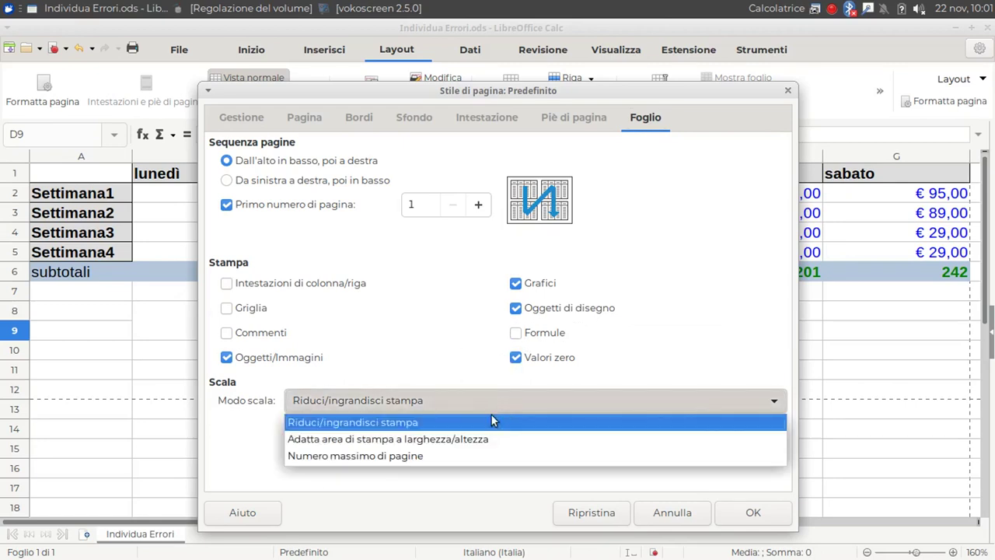
left_click(420, 442)
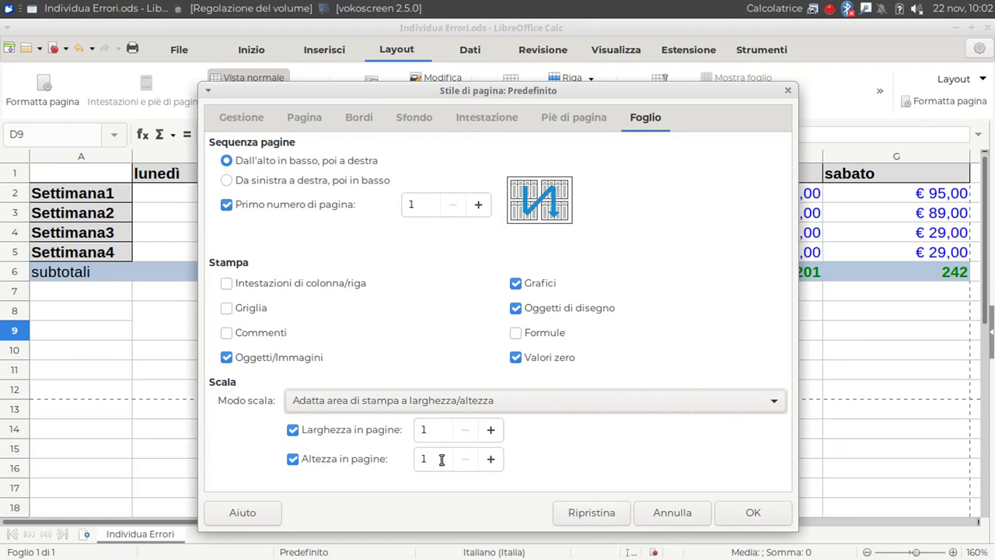
left_click(448, 398)
left_click(444, 420)
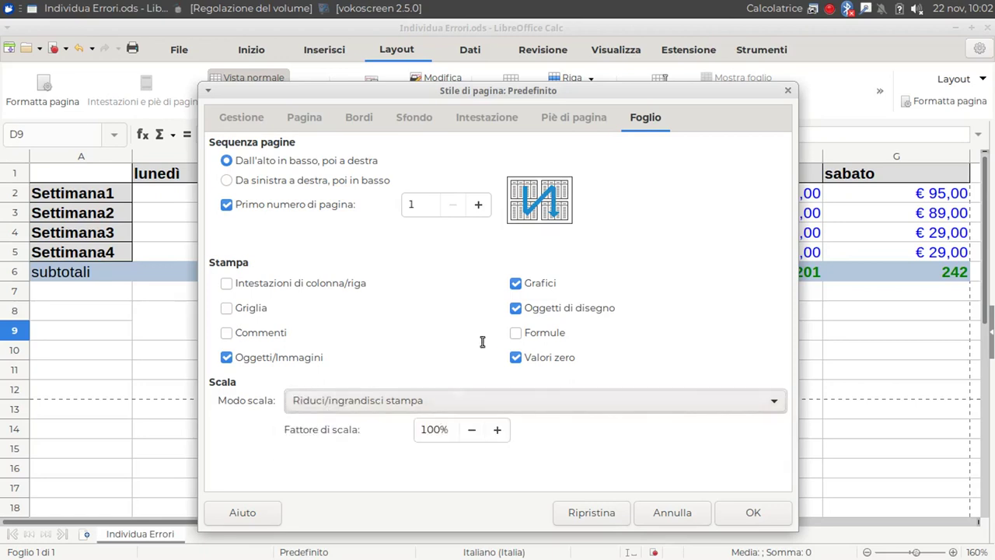
left_click(742, 510)
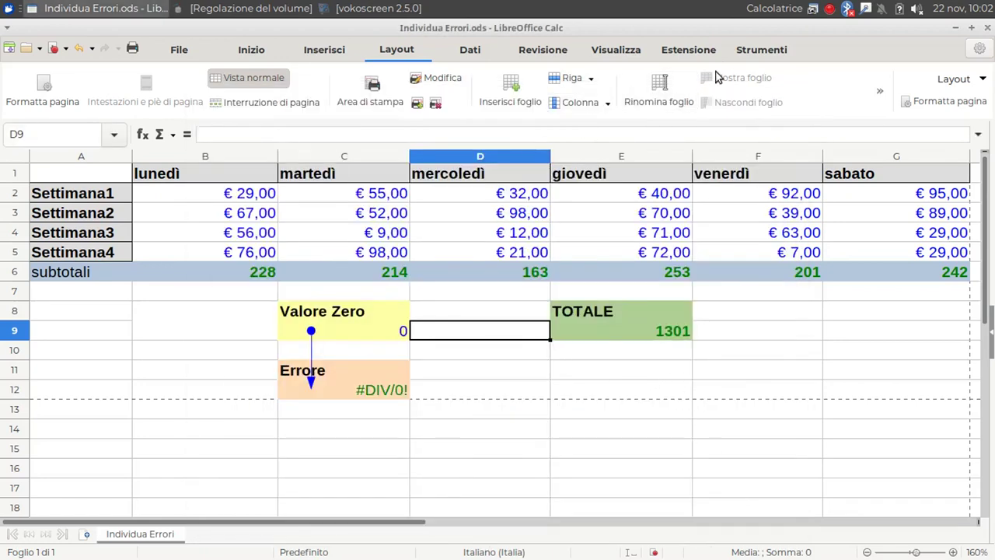
- Select C6, turn on Evidenzia valori colour-coding, and keep cells showing computed values
left_click(614, 59)
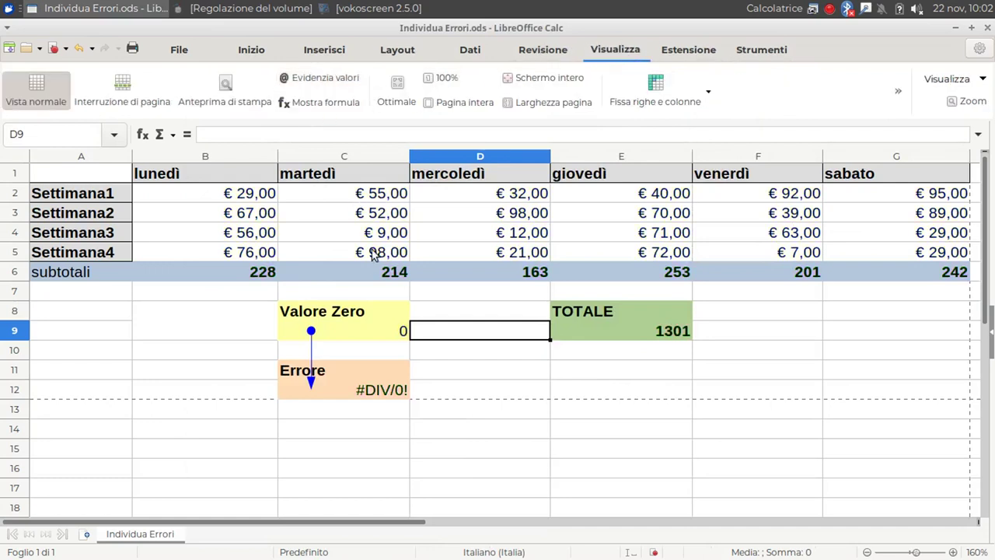
left_click(382, 274)
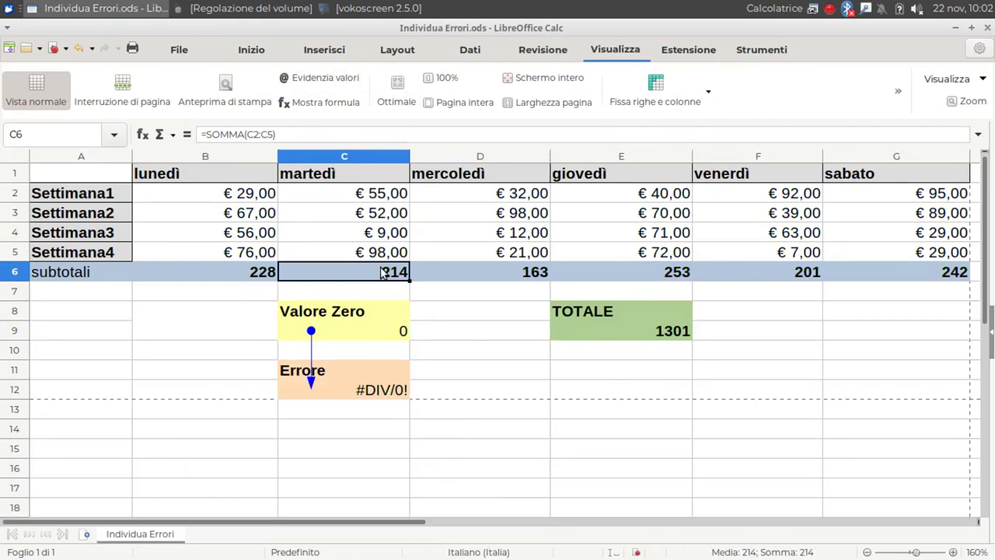
left_click(336, 78)
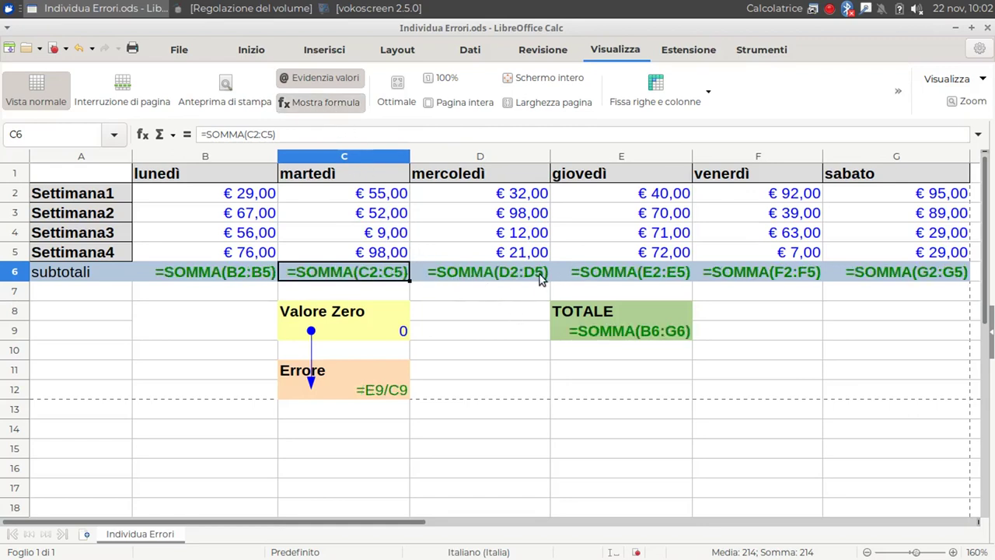
left_click(328, 109)
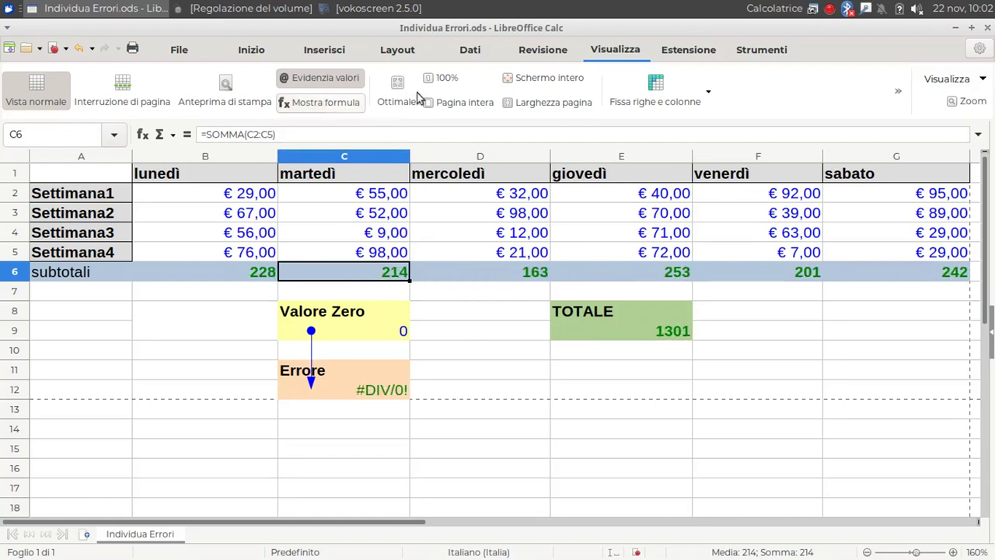
left_click(761, 50)
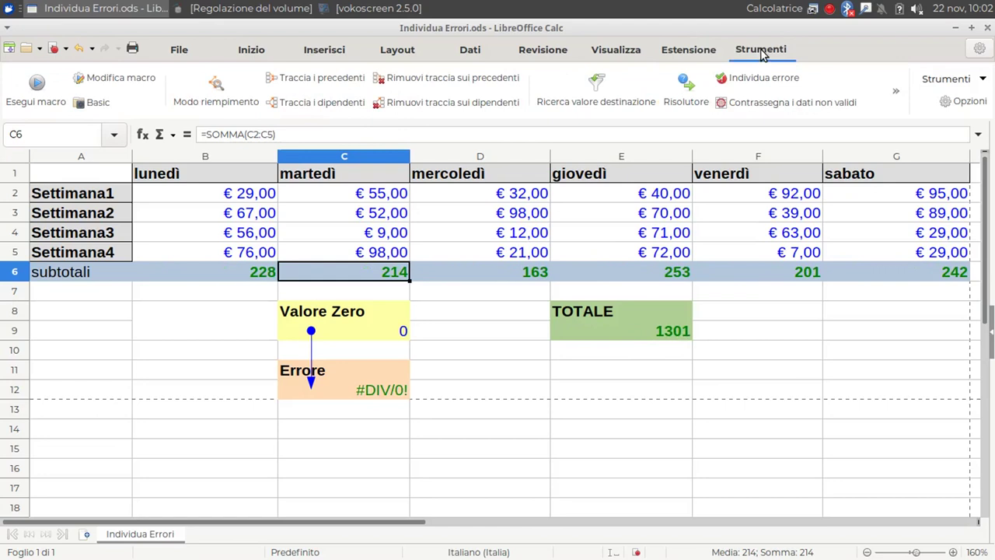
- Trace the precedents of the TOTALE cell E9 two levels back
left_click(598, 333)
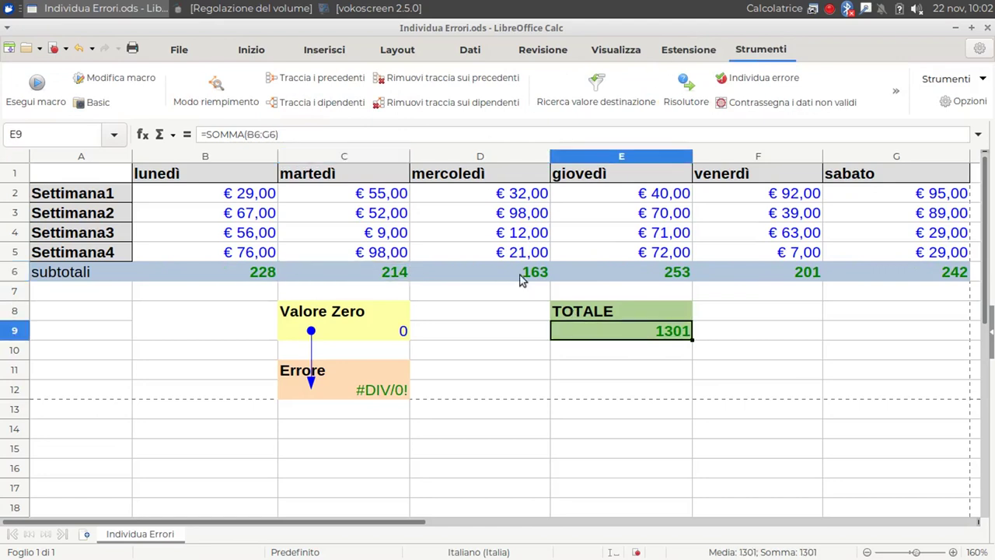
left_click(341, 80)
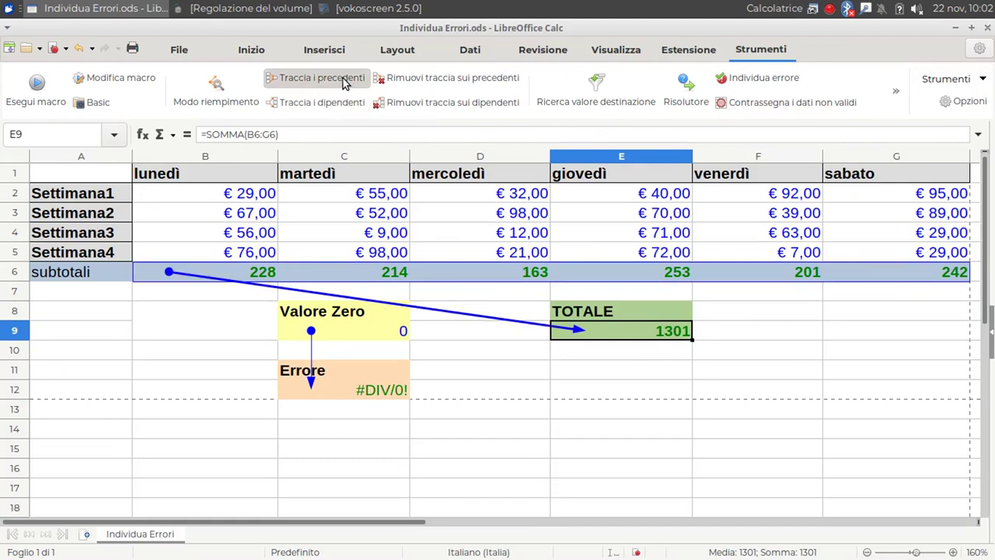
left_click(343, 78)
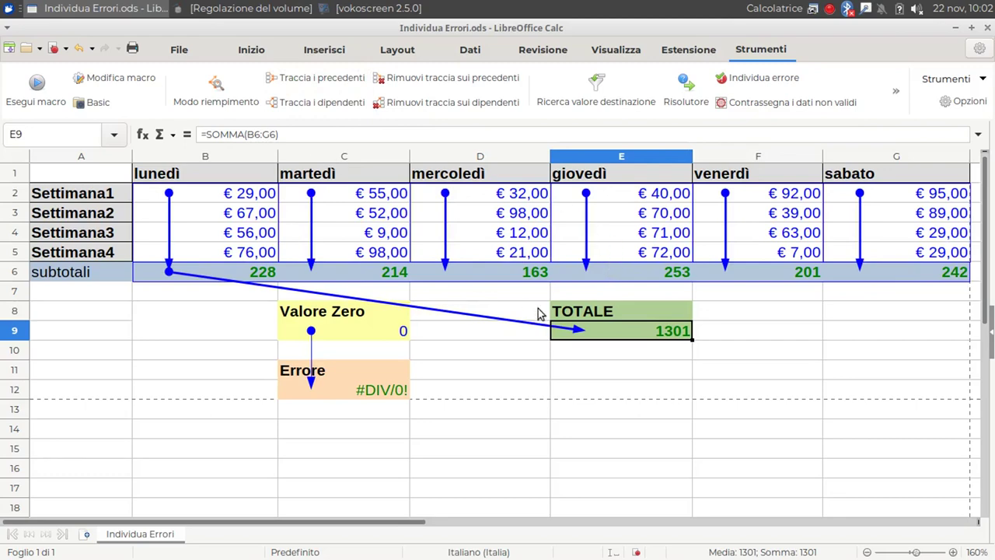
- Remove both levels of trace arrows, select error cell C12, and minimize the Calc window
left_click(431, 83)
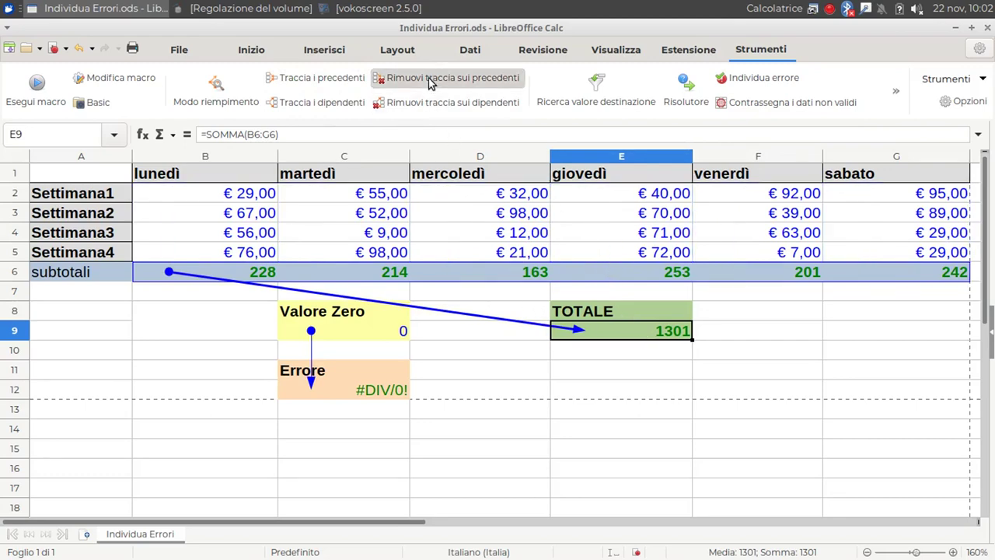
left_click(432, 84)
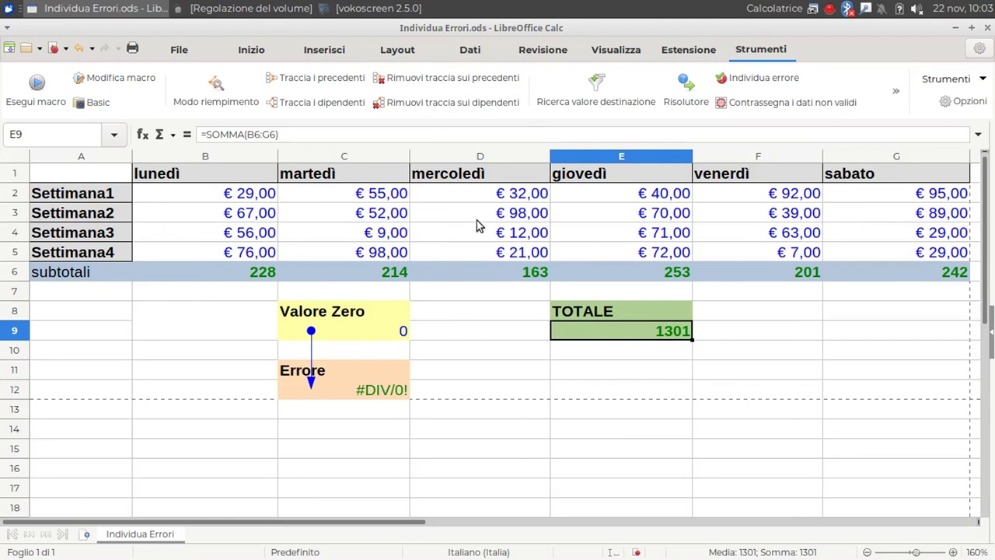
left_click(385, 394)
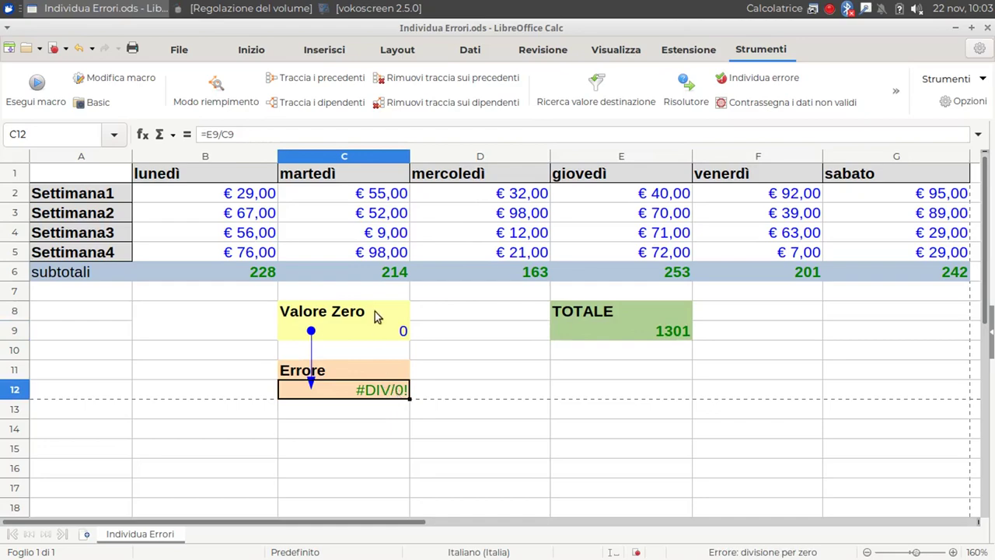
left_click(955, 28)
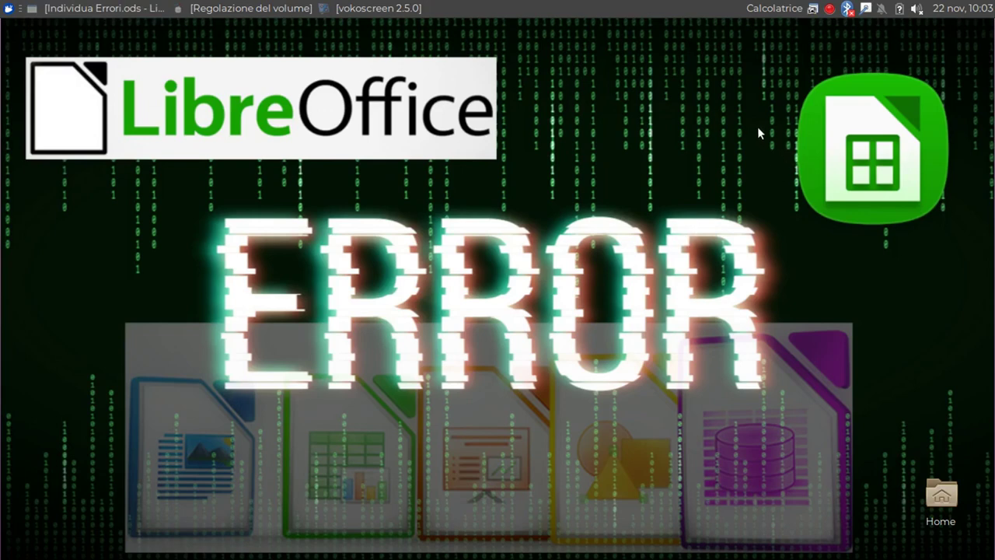
- Open the vokoscreen tray icon's menu to reach Stop
right_click(830, 11)
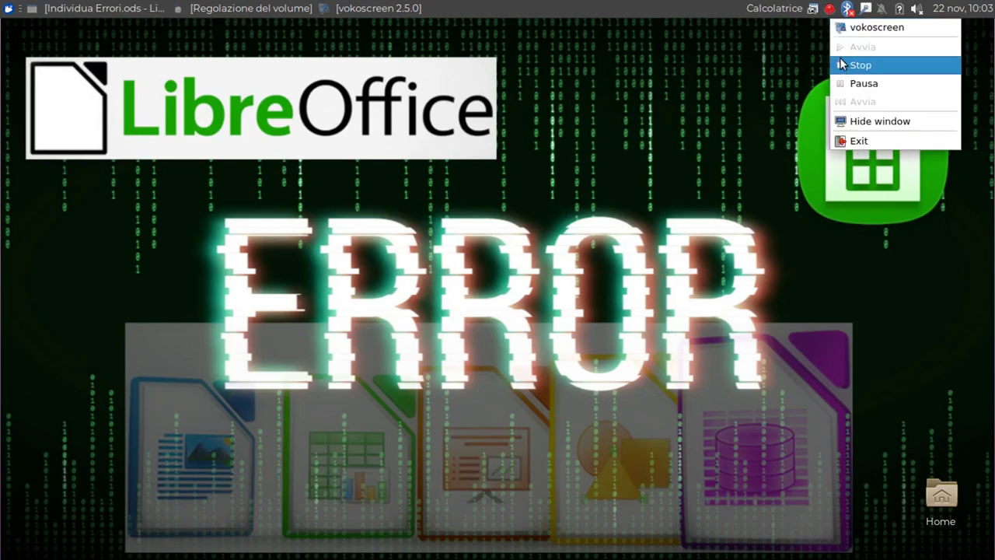